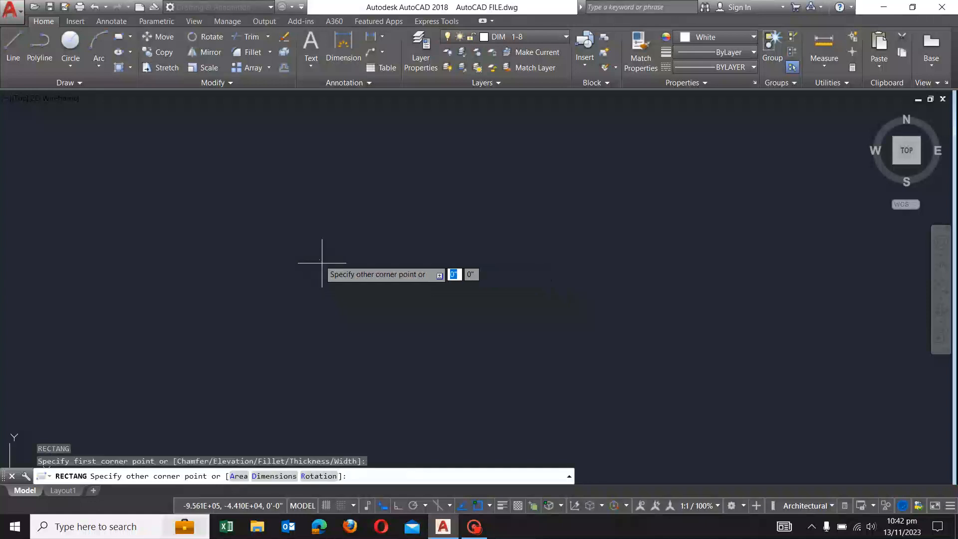
Complete the rectangle by placing its opposite corner below and to the right of the first corner.
left_click(341, 279)
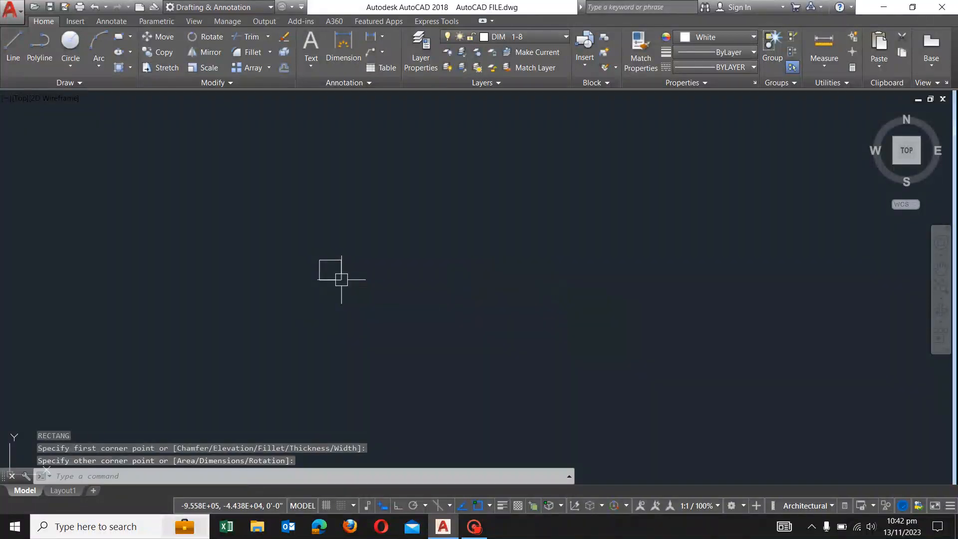
scroll(336, 274, "up", 10)
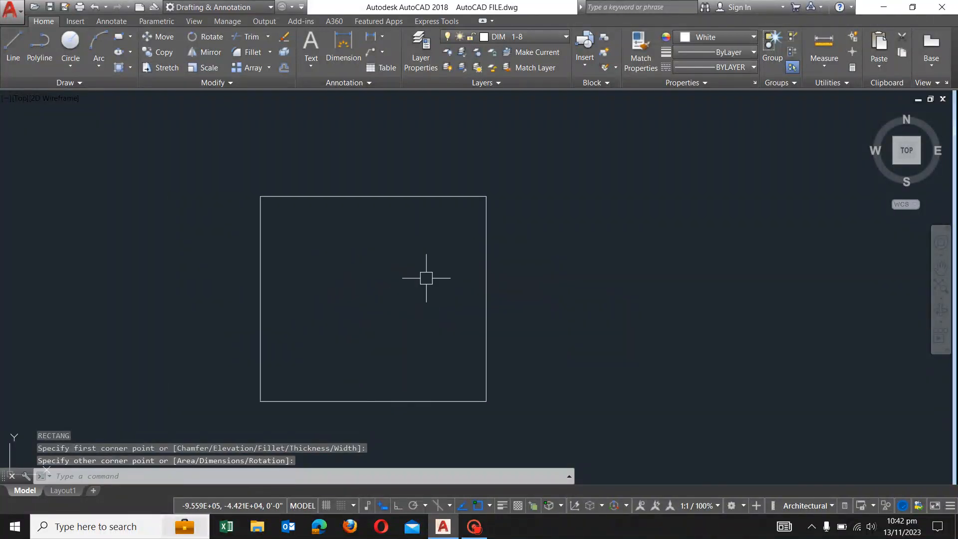
key("Escape")
key("Escape")
scroll(494, 195, "up", 2)
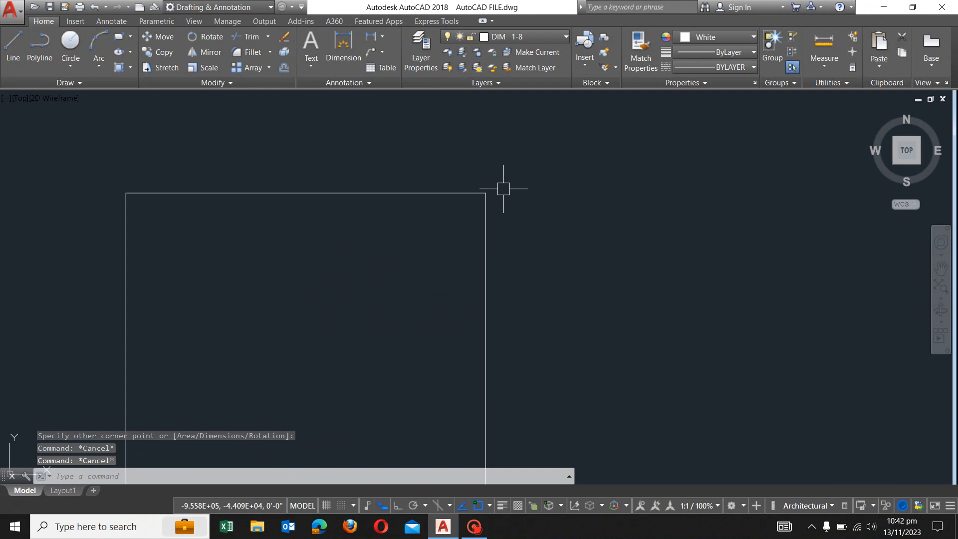
scroll(502, 190, "down", 2)
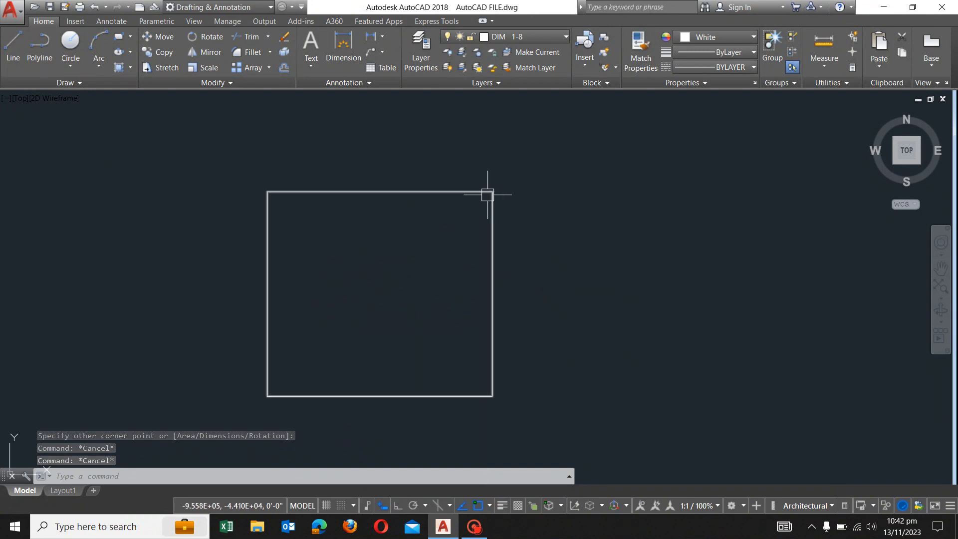
Fillet the rectangle's upper-right corner with a 2' radius, joining the top edge to the right edge.
mouse_move(492, 194)
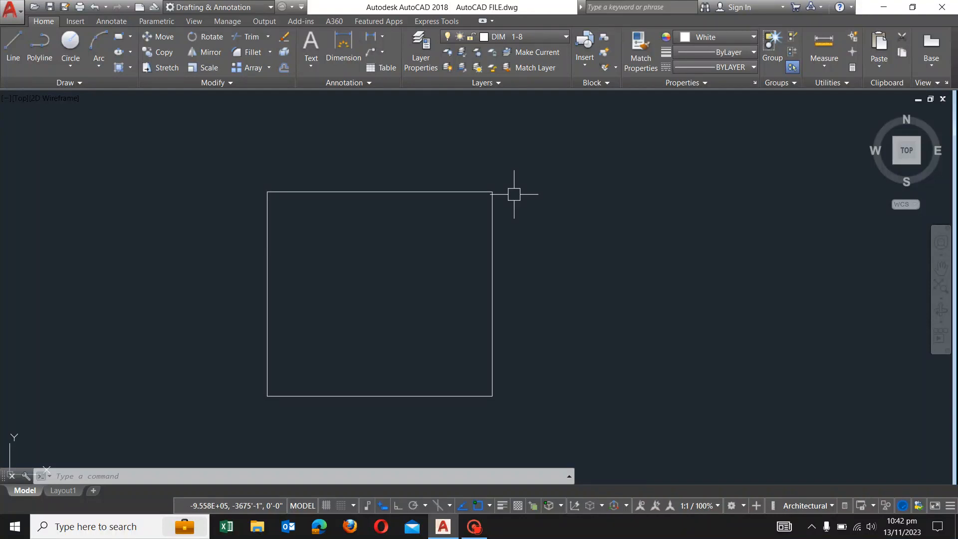
scroll(476, 191, "up", 4)
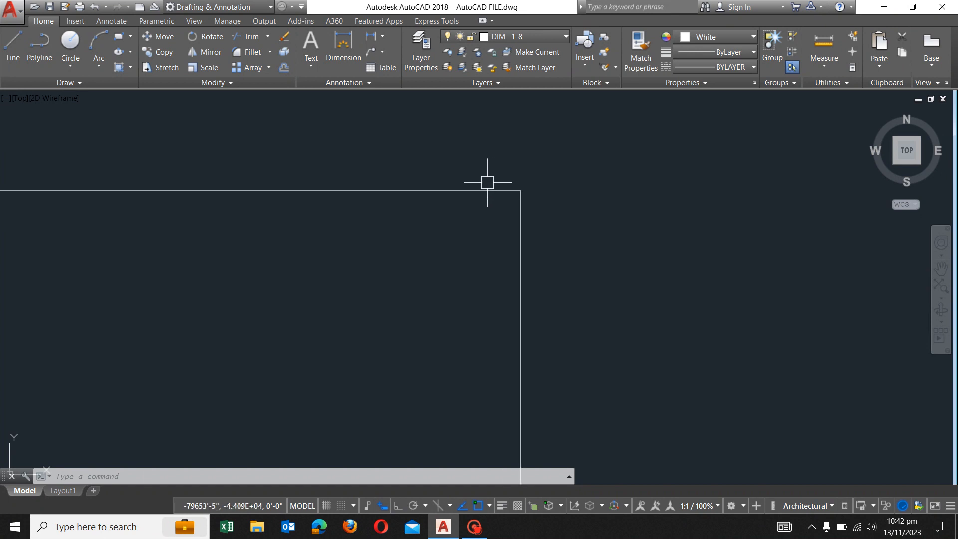
scroll(497, 182, "down", 1)
key("Escape")
key("Escape")
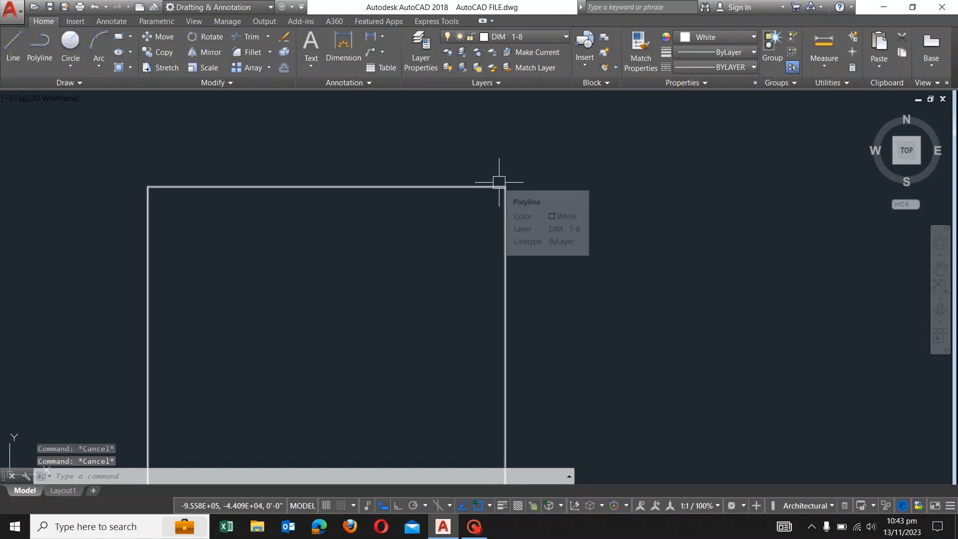
type("F")
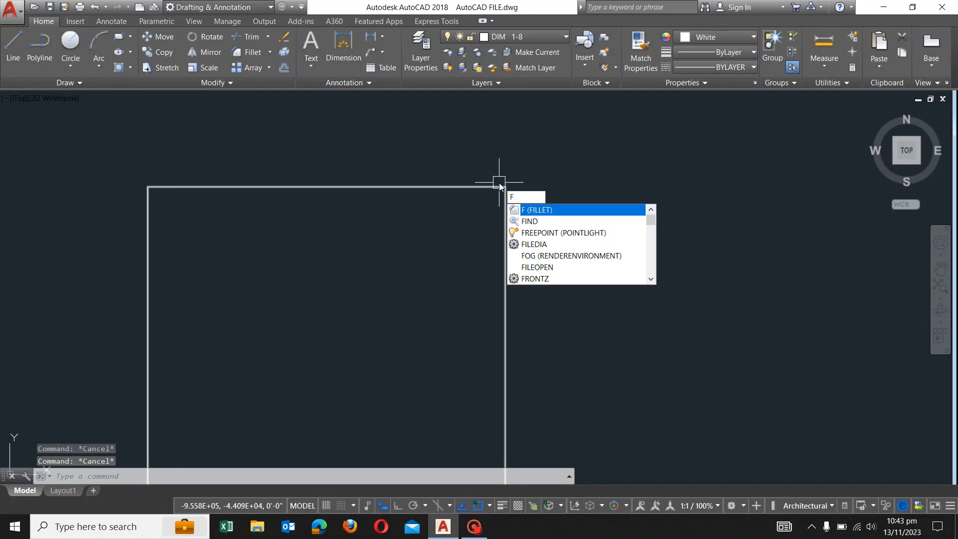
key("Return")
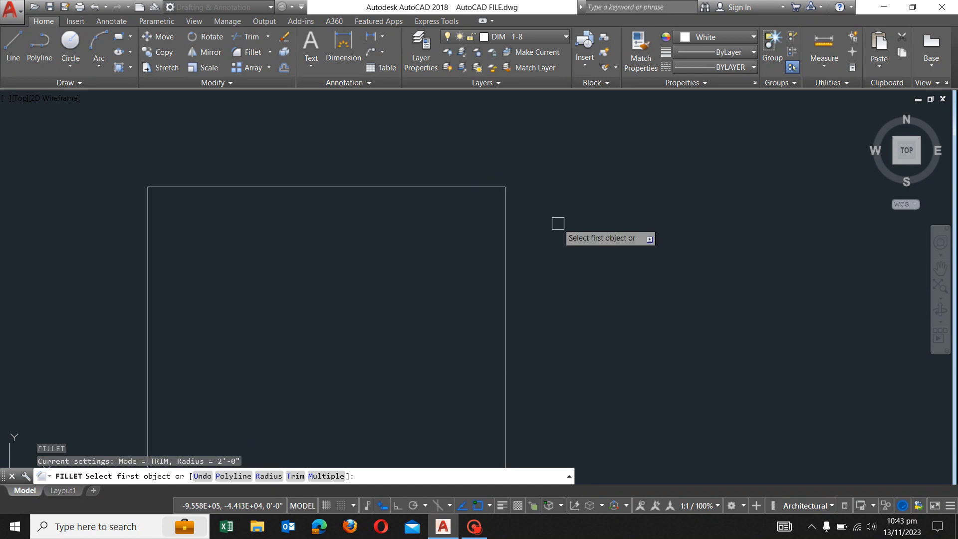
type("R")
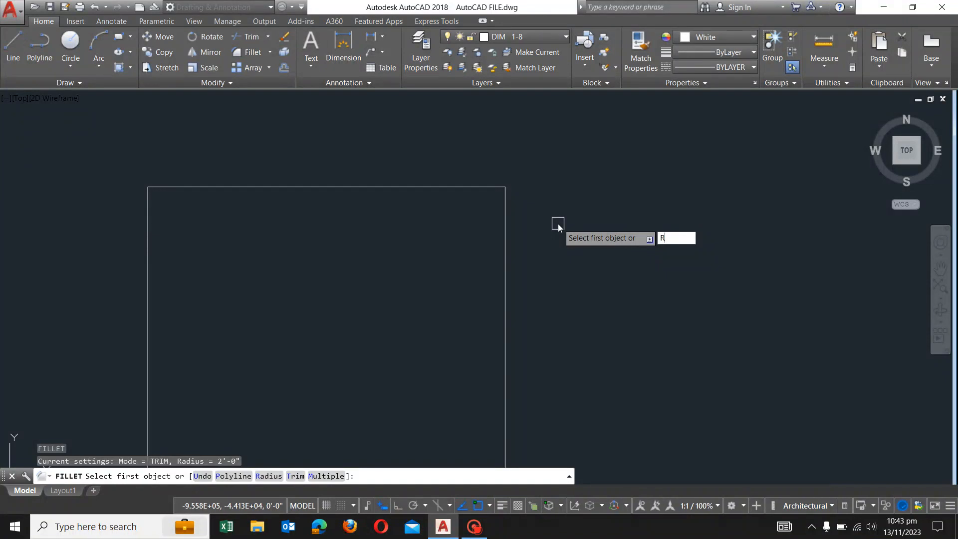
key("Return")
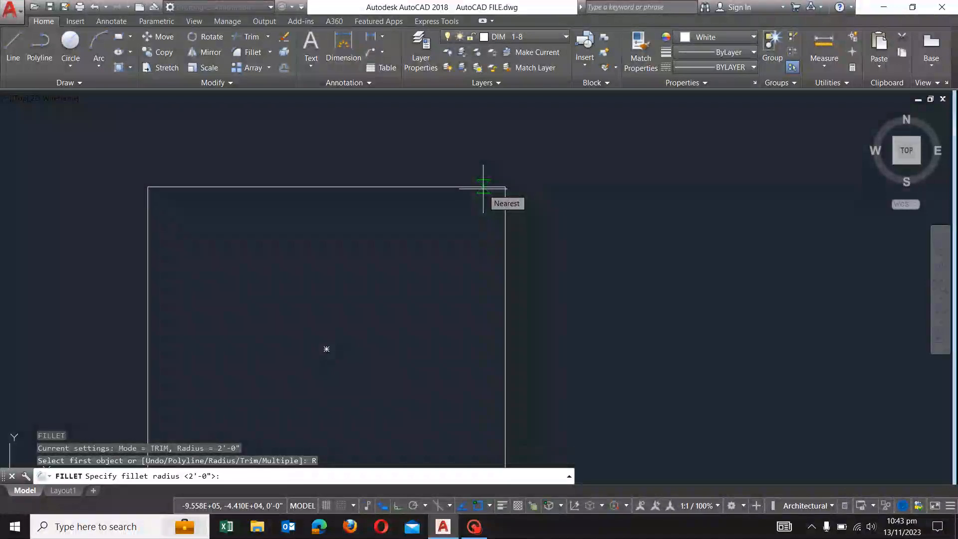
type("2")
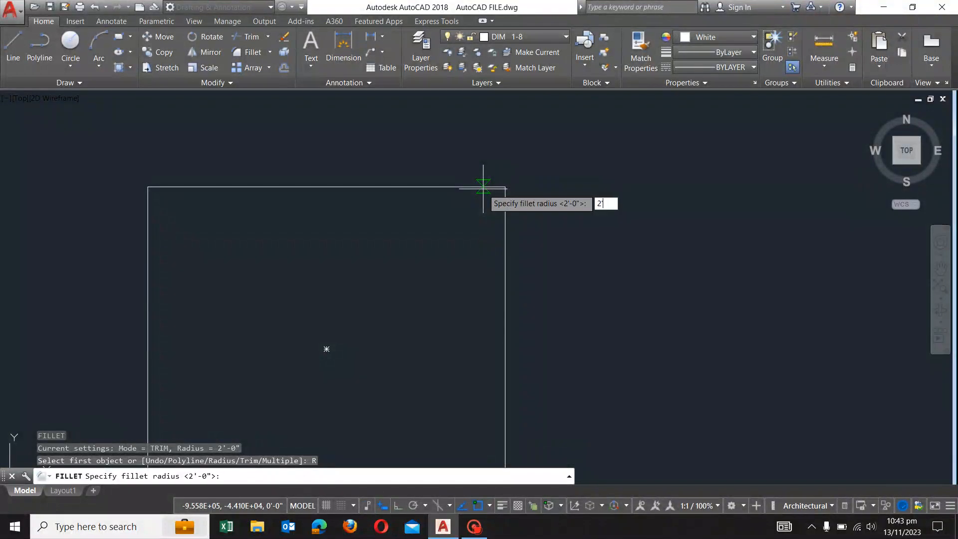
type("'")
key("Return")
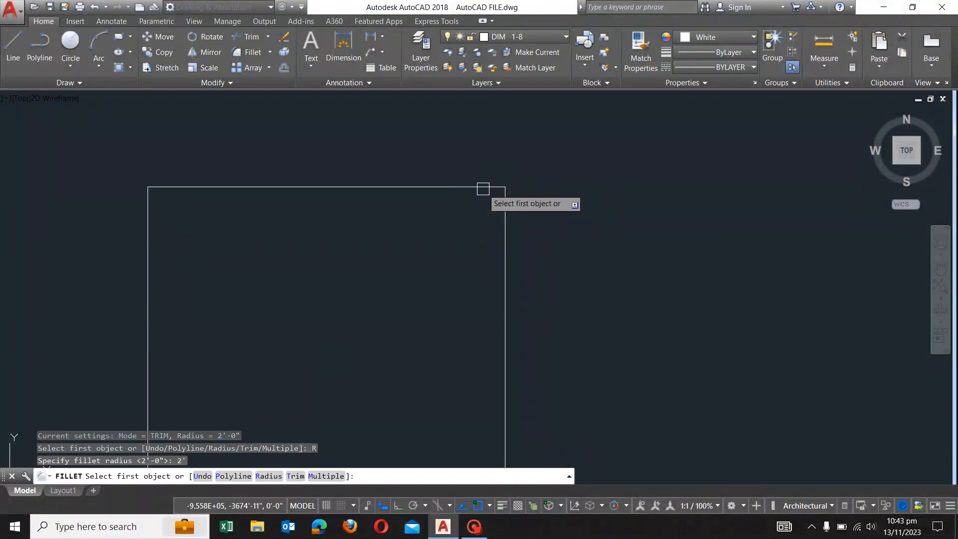
left_click(469, 187)
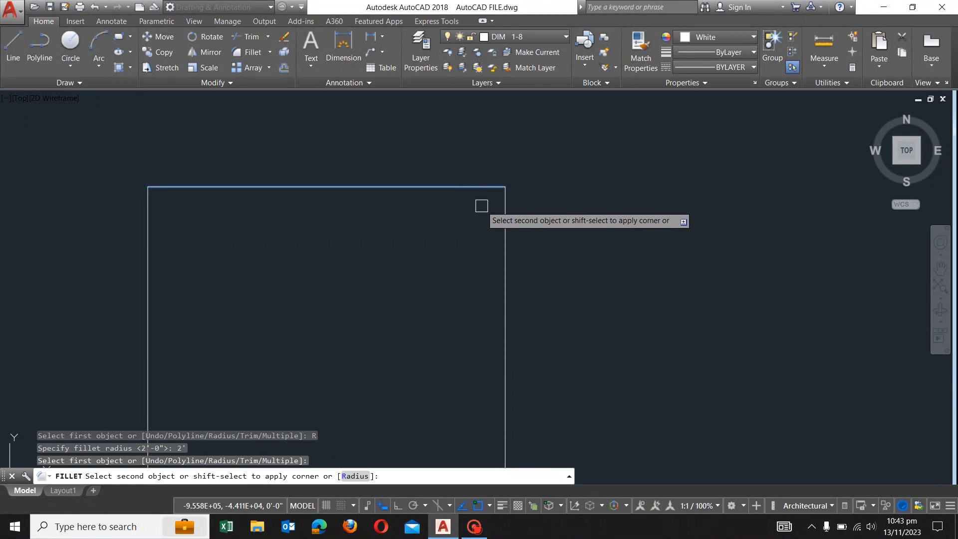
left_click(506, 223)
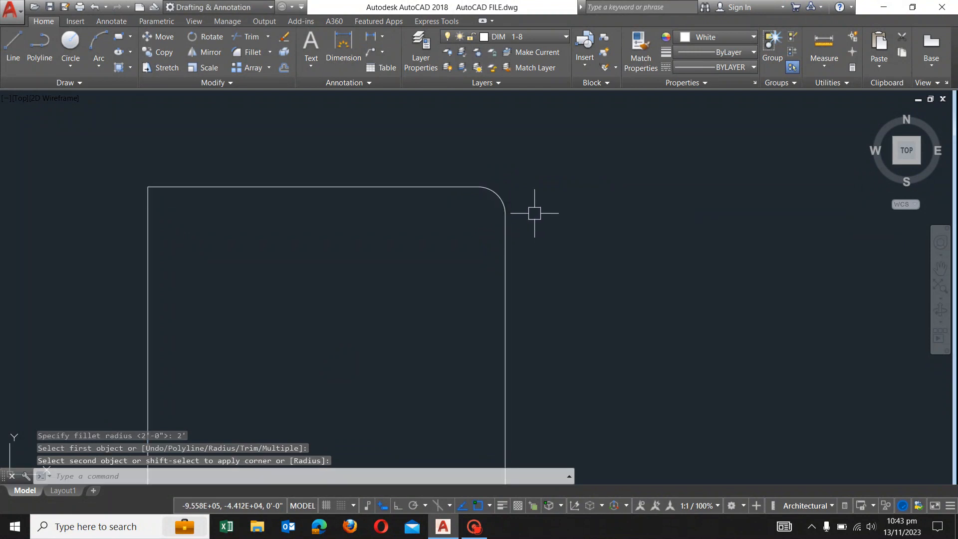
Add a radius dimension to the upper-right corner arc, placing its text inside the rectangle.
scroll(509, 198, "up", 4)
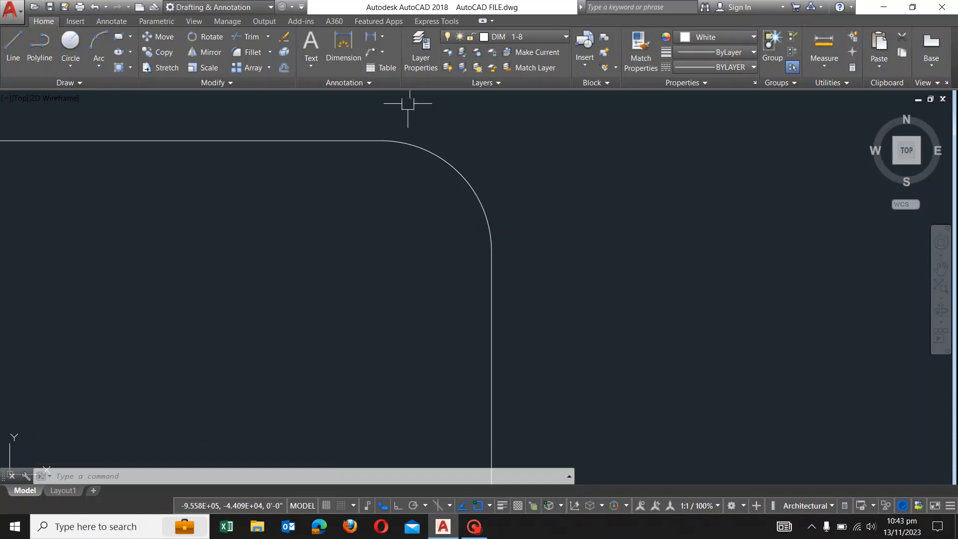
left_click(382, 36)
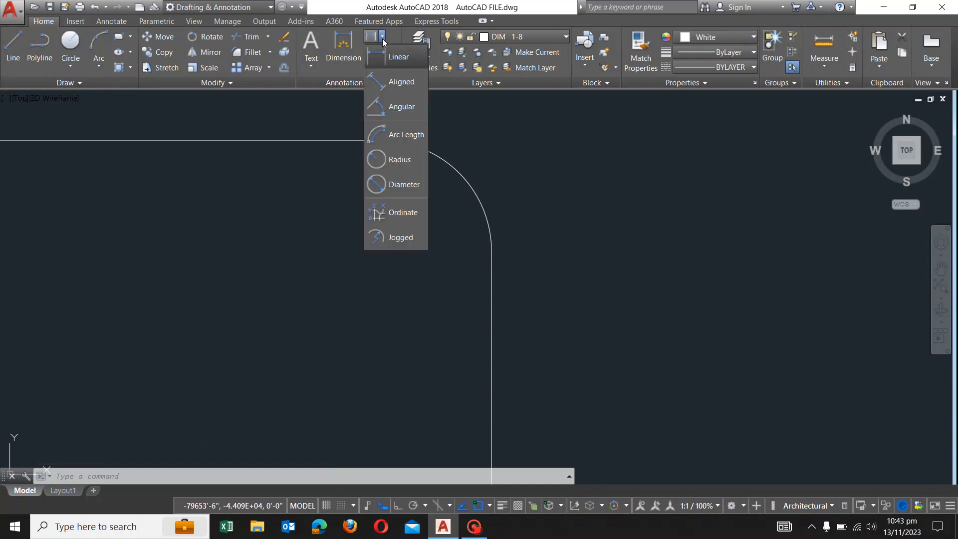
left_click(376, 159)
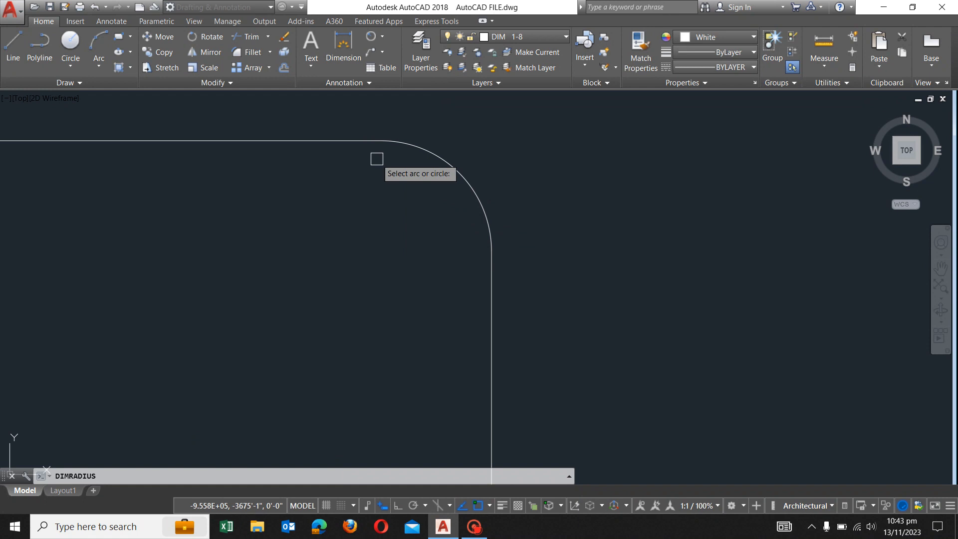
scroll(551, 192, "down", 3)
left_click(514, 184)
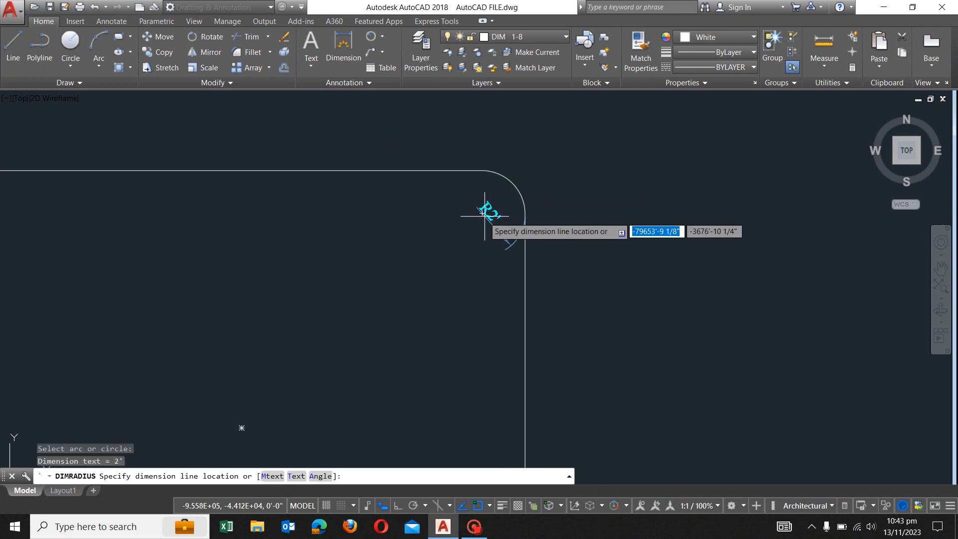
scroll(487, 212, "up", 3)
middle_click_drag(550, 158, 570, 220)
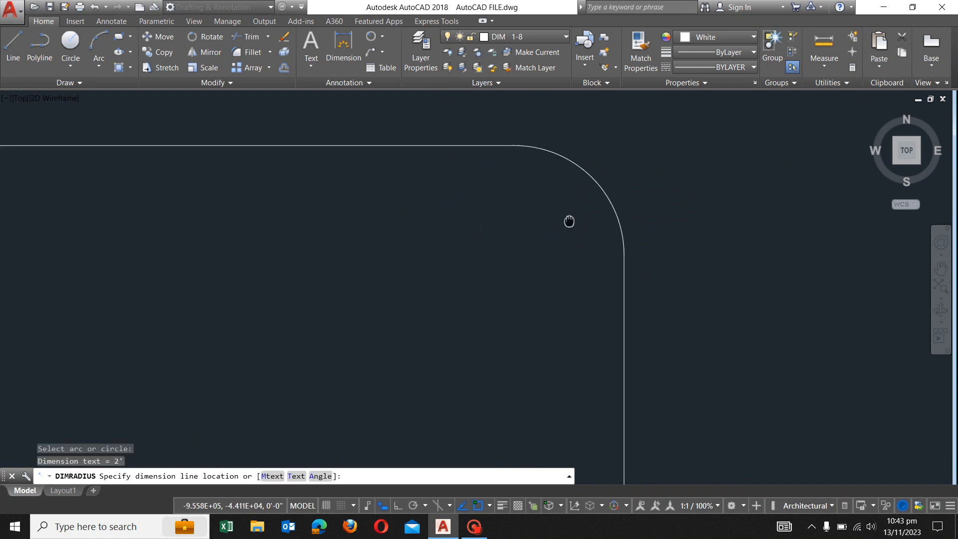
scroll(570, 220, "up", 3)
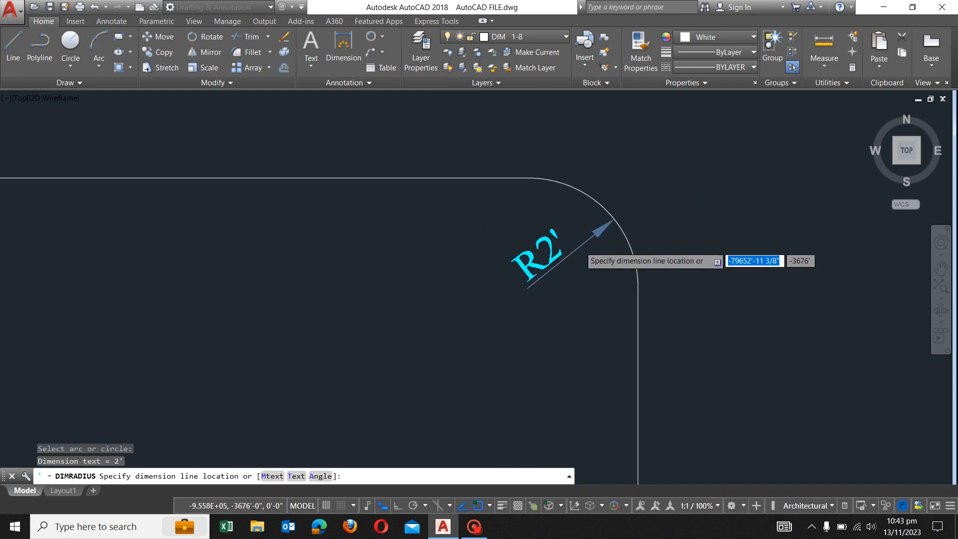
left_click(582, 239)
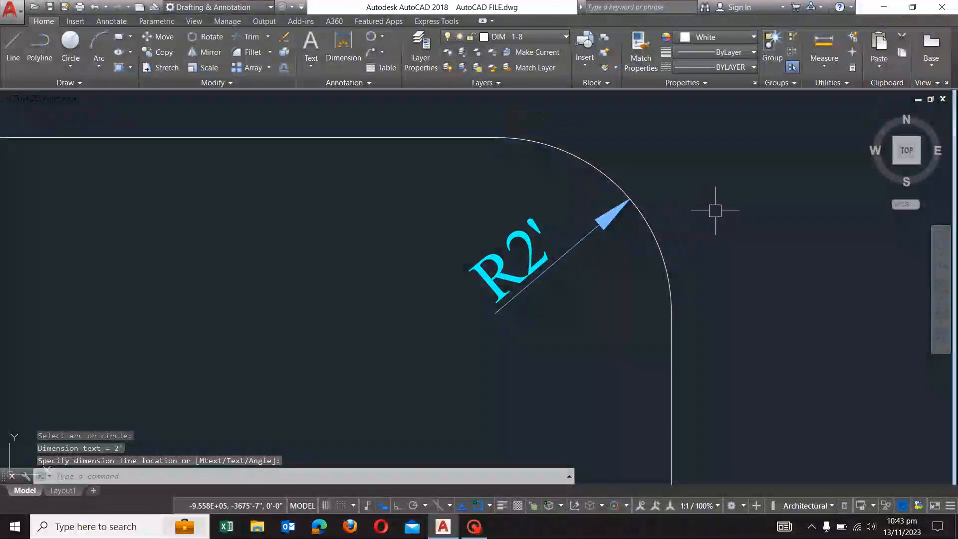
Fillet the rectangle's upper-left corner with a 1' radius, joining the left edge to the top edge.
scroll(715, 211, "down", 6)
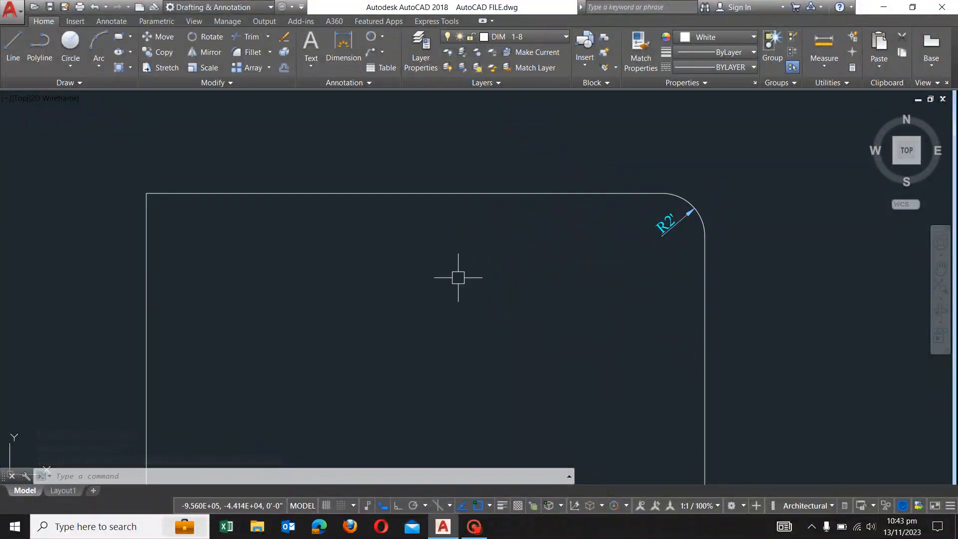
middle_click_drag(372, 267, 442, 265)
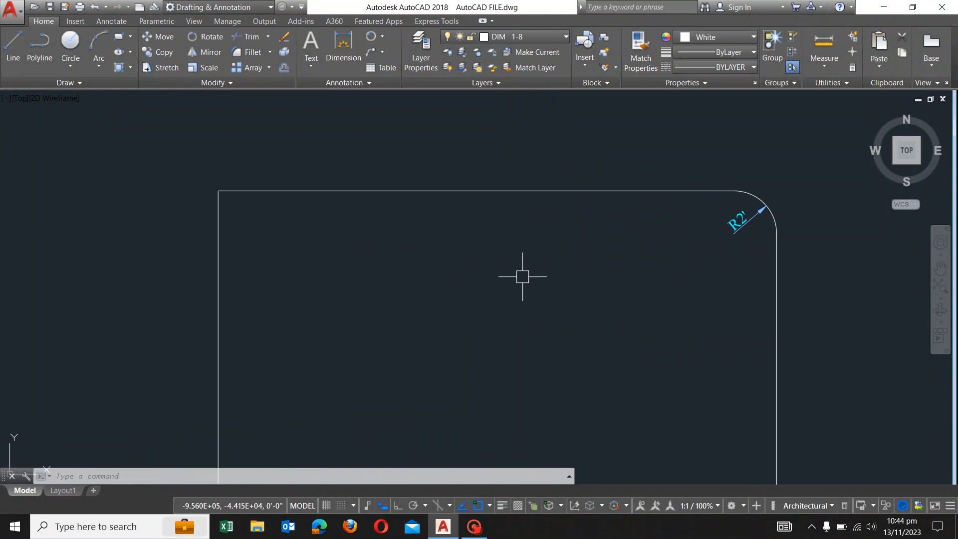
key("Escape")
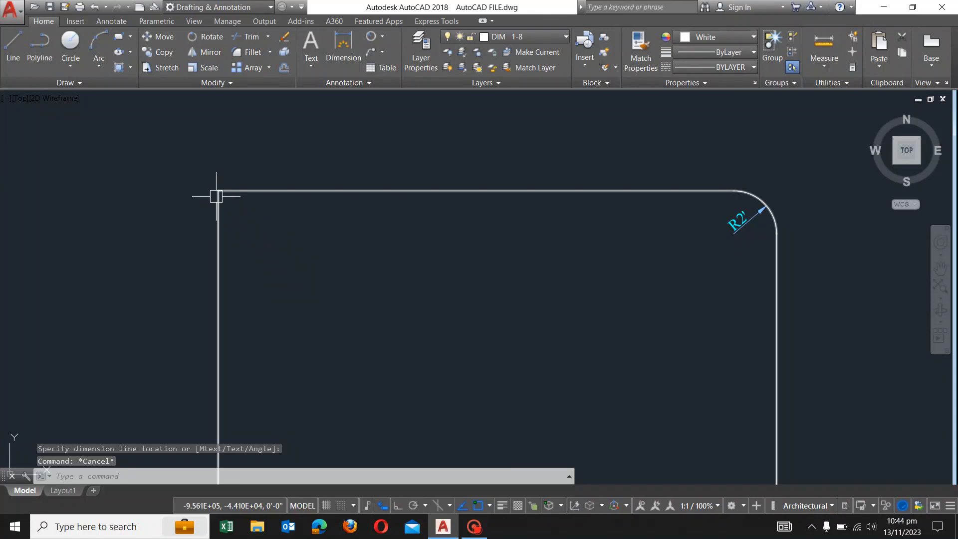
scroll(216, 196, "up", 2)
key("Escape")
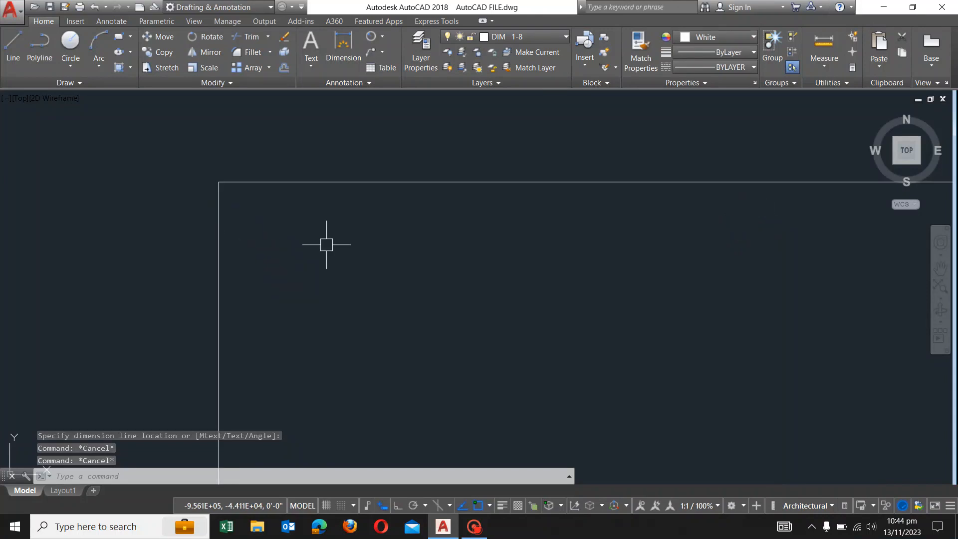
type("F")
key("Return")
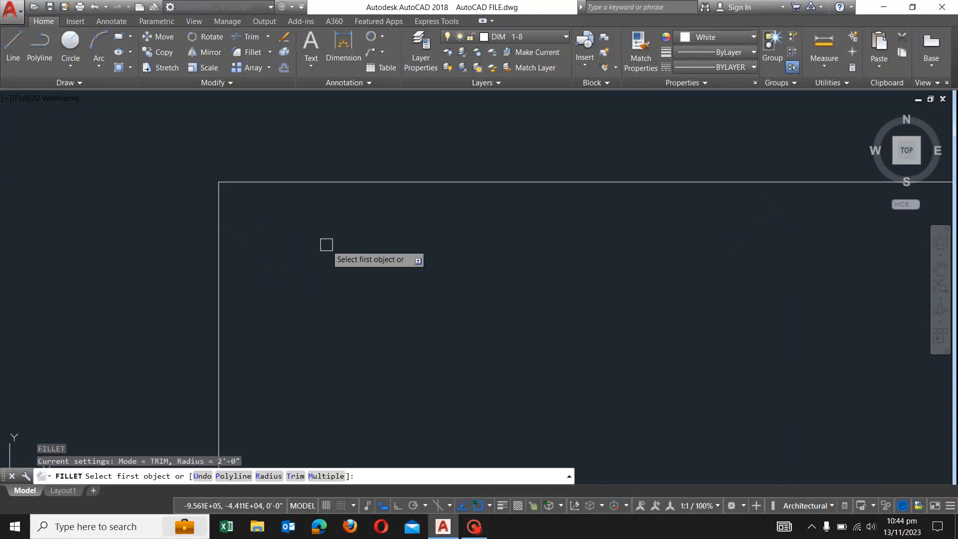
type("R")
key("Return")
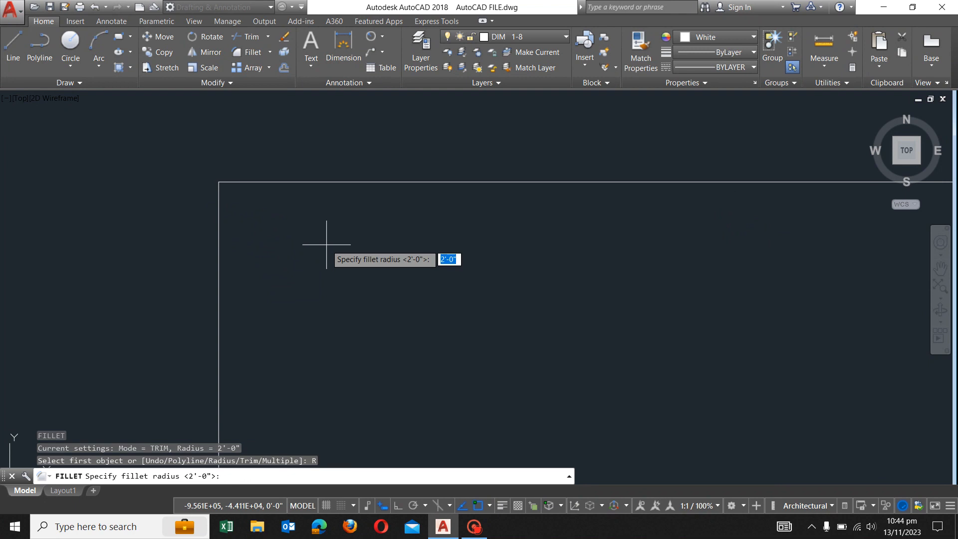
type("1")
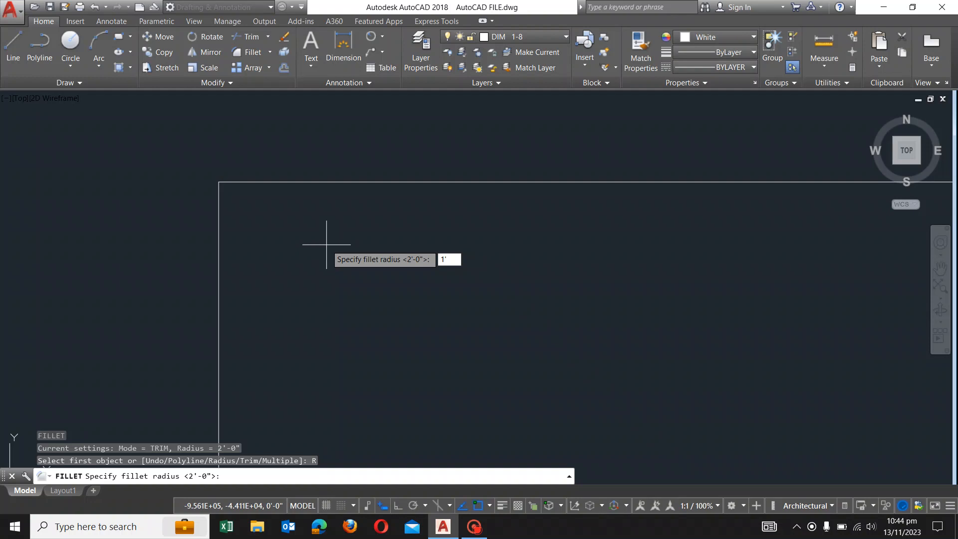
type("'")
key("Return")
left_click(217, 241)
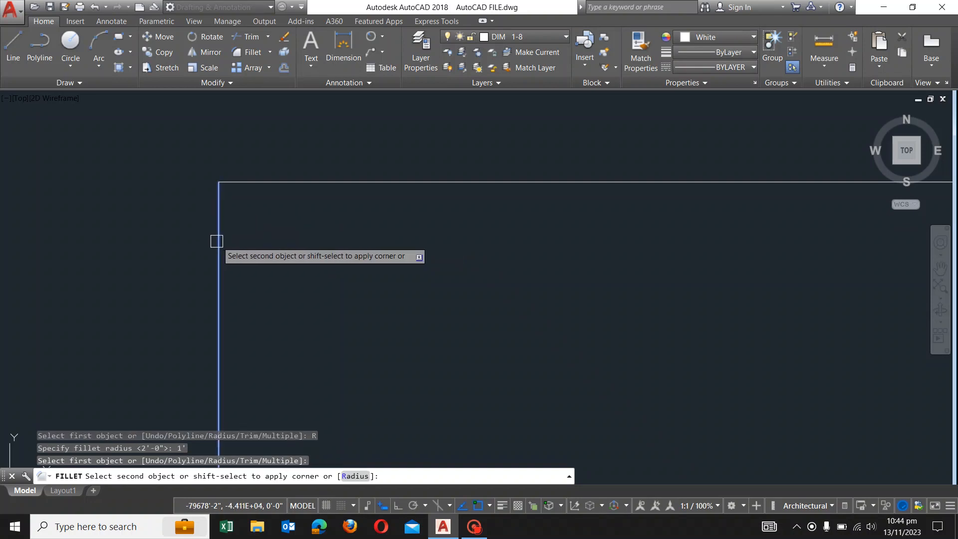
left_click(287, 182)
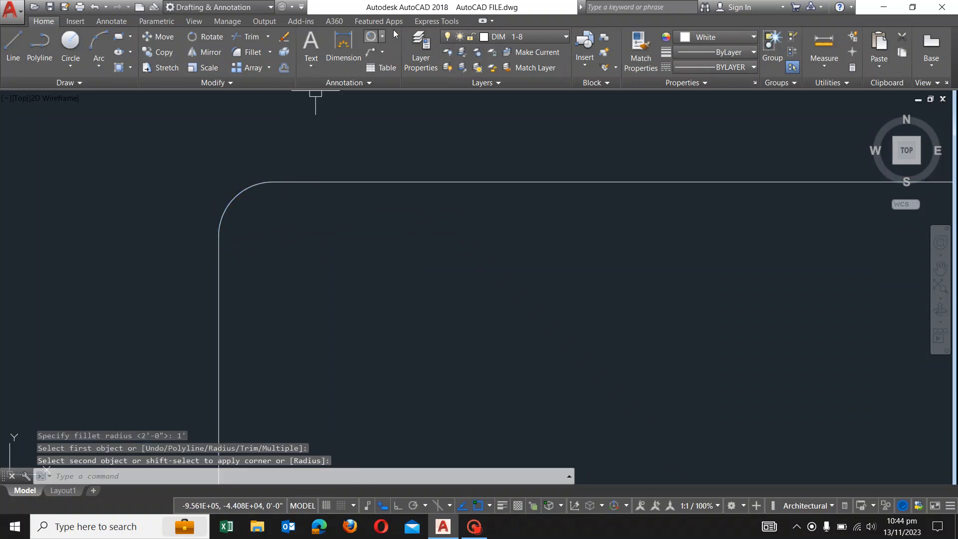
Add a radius dimension to the upper-left corner arc, placing its text inside the rectangle.
key("Escape")
left_click(381, 41)
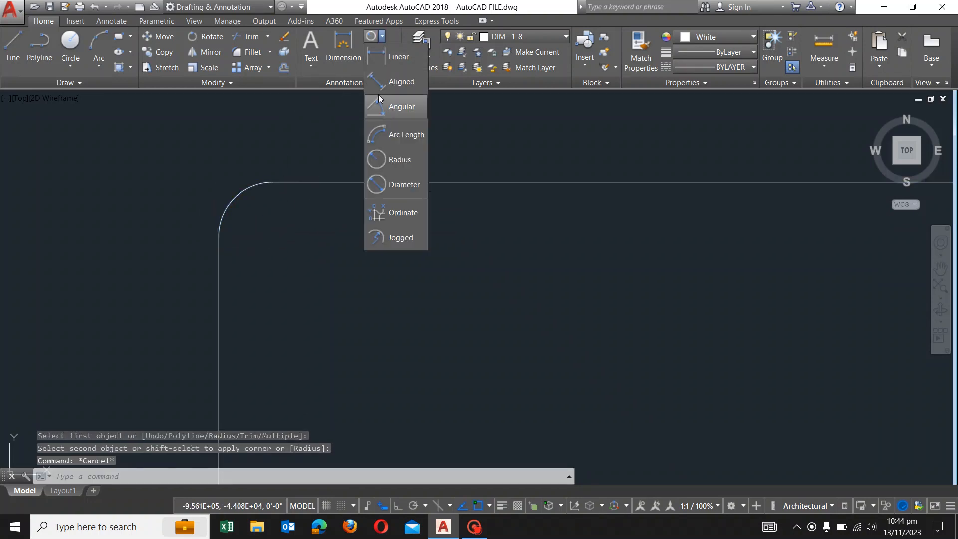
left_click(377, 158)
left_click(235, 196)
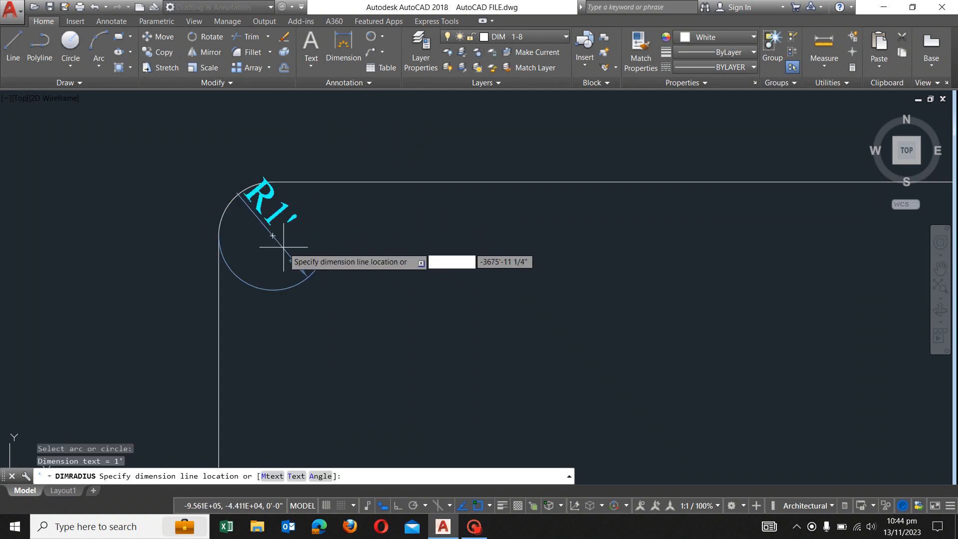
left_click(302, 255)
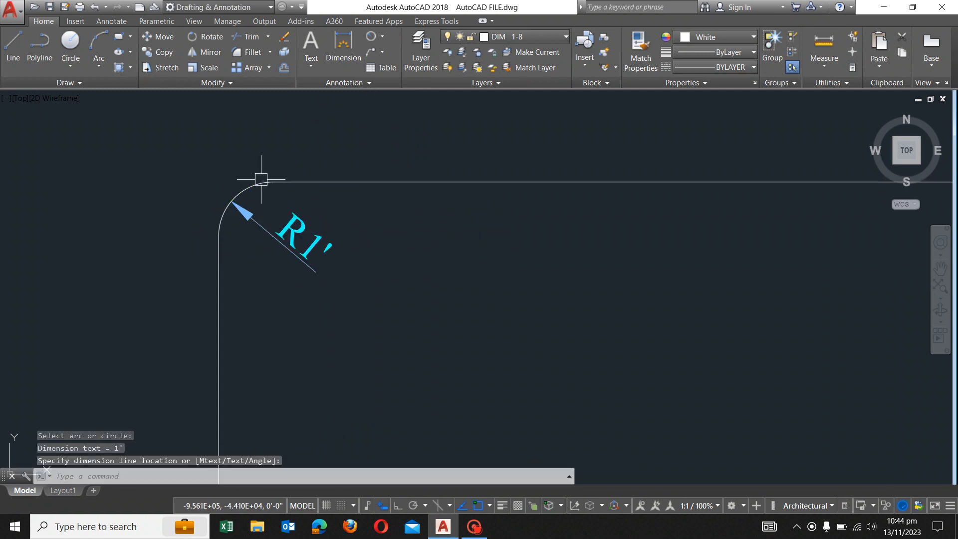
scroll(269, 164, "down", 5)
scroll(289, 152, "up", 2)
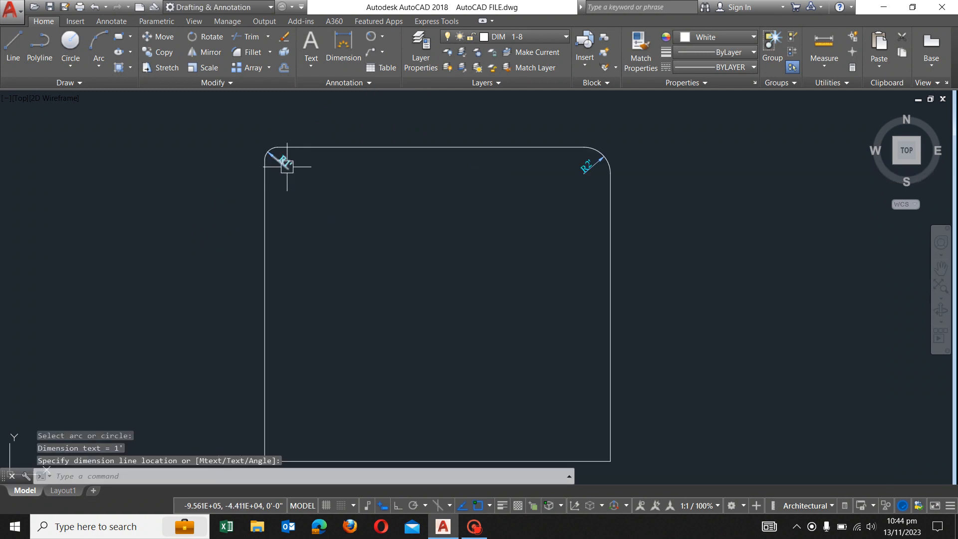
Fillet the rectangle's lower-left corner with a 3' radius, joining the left edge to the bottom edge.
scroll(286, 166, "up", 5)
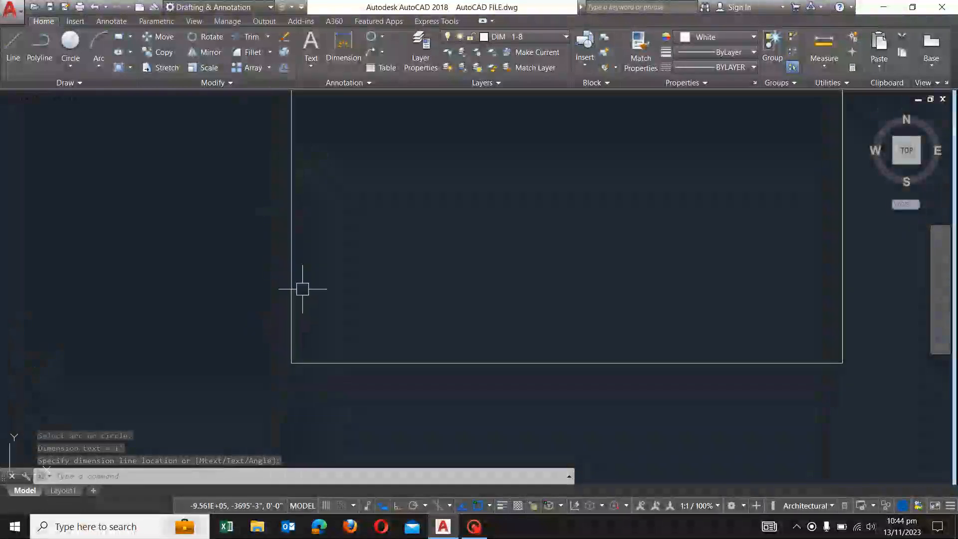
scroll(285, 349, "up", 4)
scroll(335, 370, "up", 3)
middle_click_drag(320, 359, 250, 272)
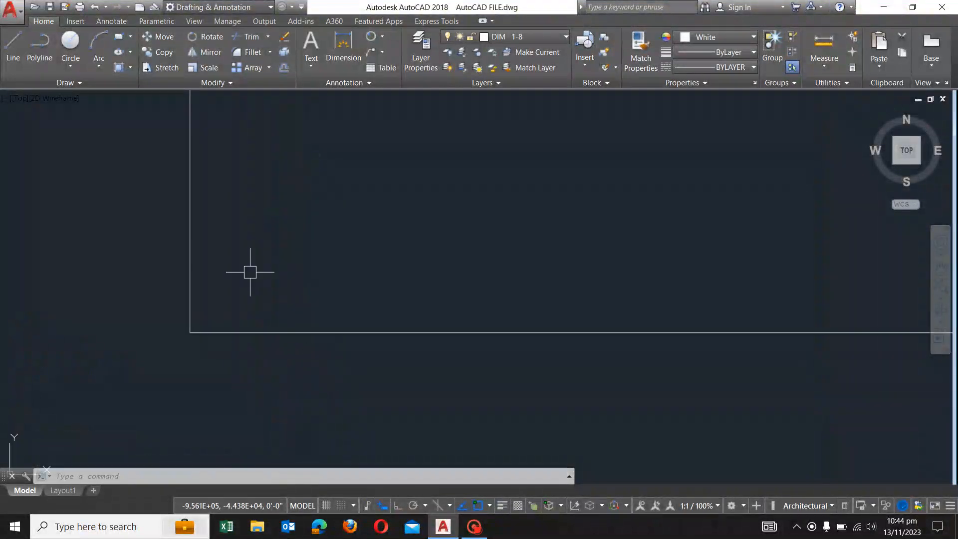
key("Escape")
key("Escape")
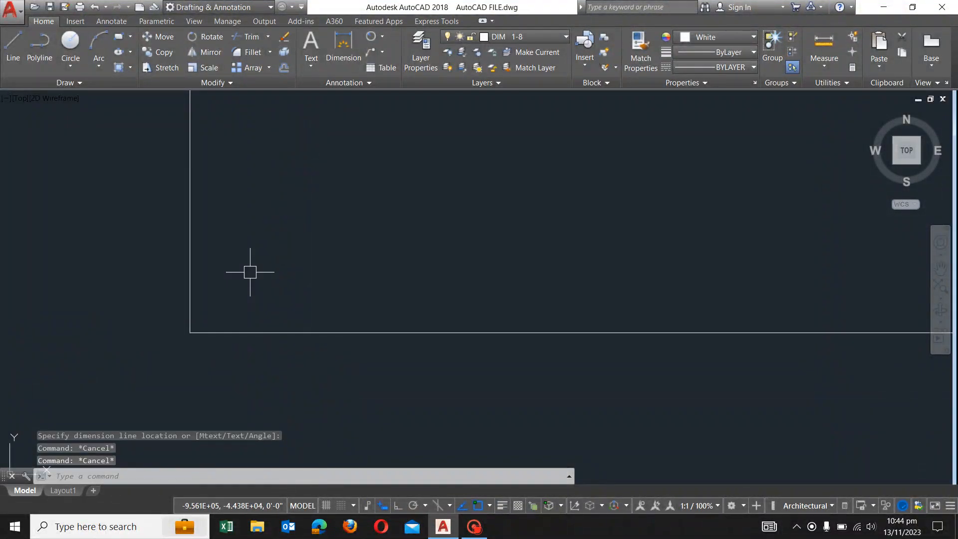
key("Escape")
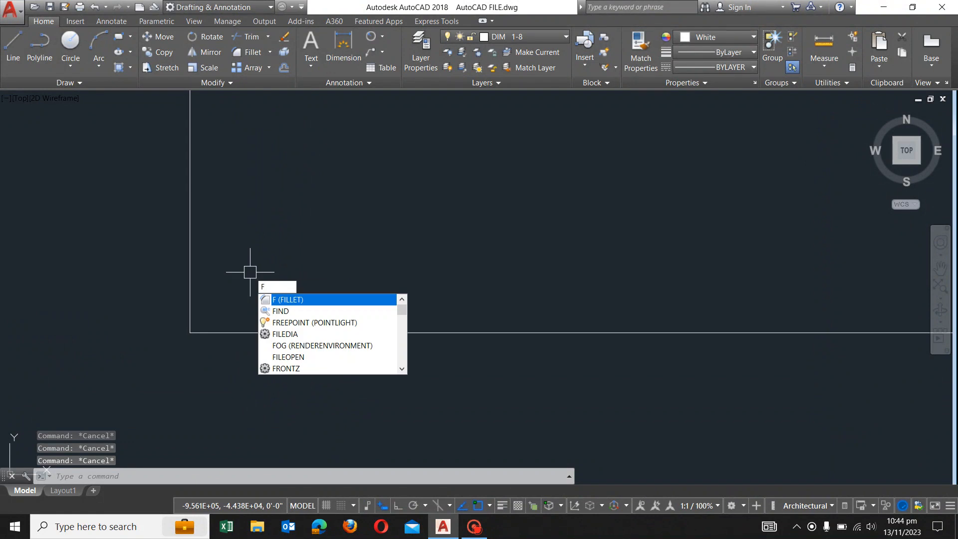
key("Return")
type("R")
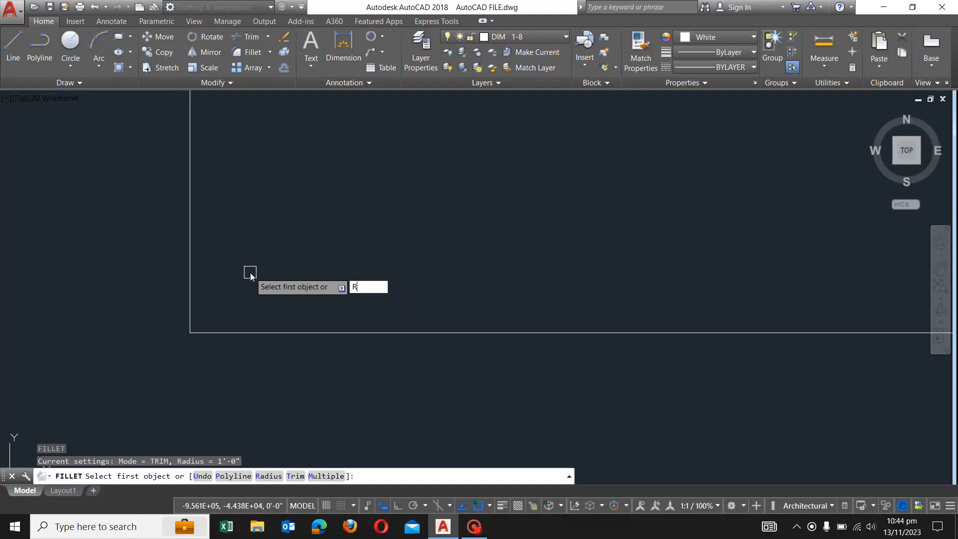
key("Return")
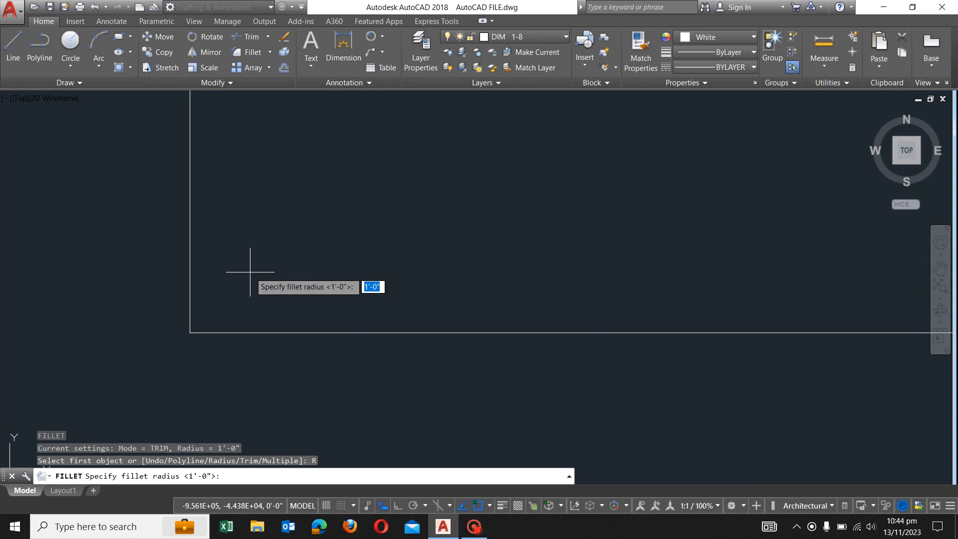
type("3'")
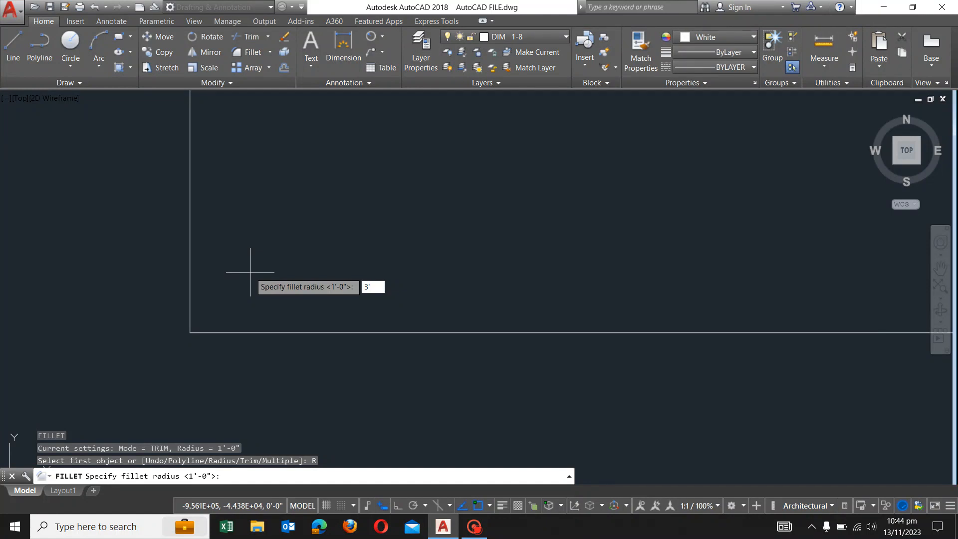
key("Return")
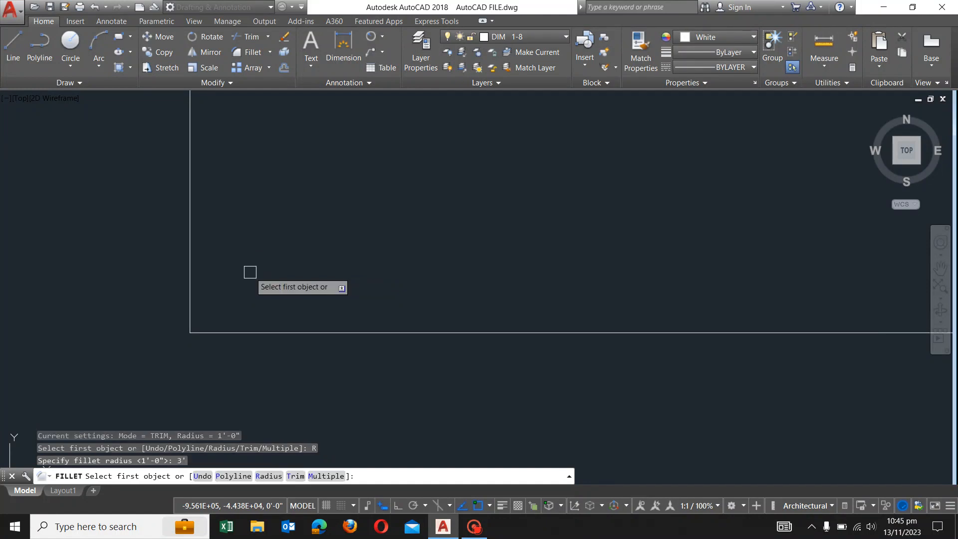
left_click(190, 252)
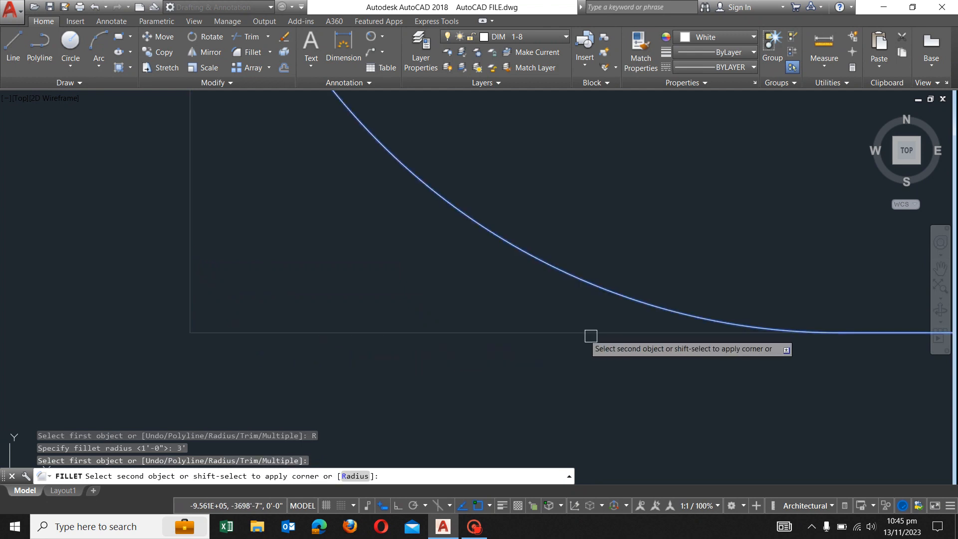
left_click(821, 334)
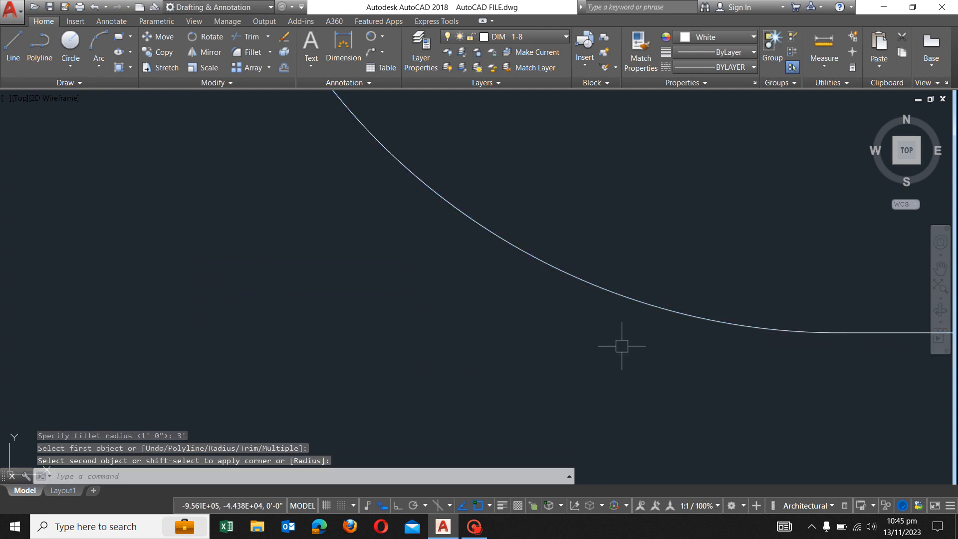
scroll(620, 342, "down", 5)
key("Escape")
Add a radius dimension to the lower-left corner arc, placing its text inside the rectangle.
left_click(382, 37)
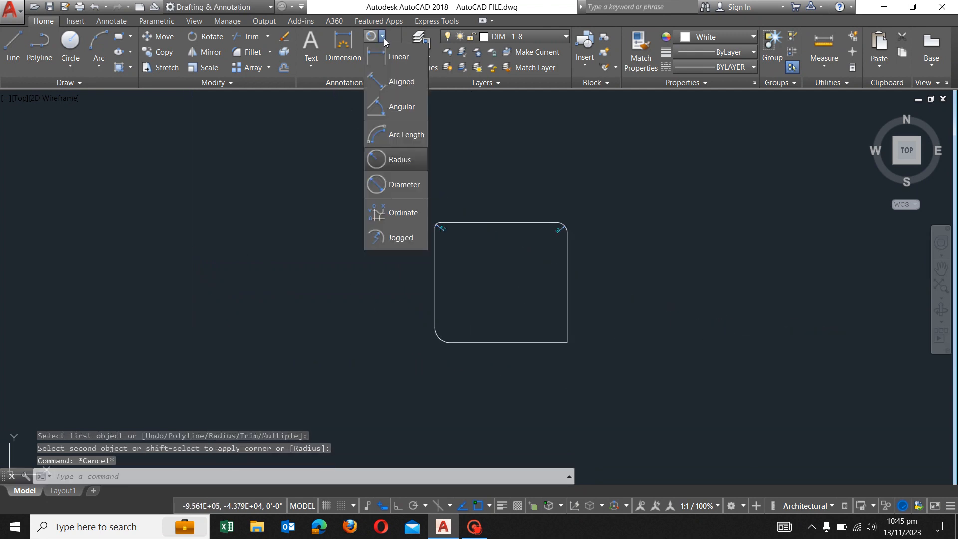
left_click(377, 160)
scroll(452, 345, "up", 6)
left_click(399, 322)
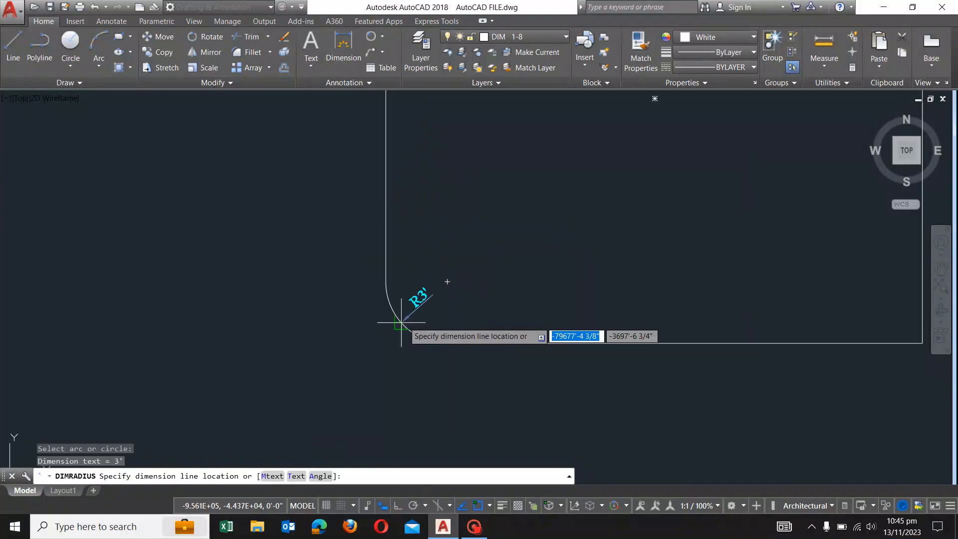
scroll(439, 277, "up", 4)
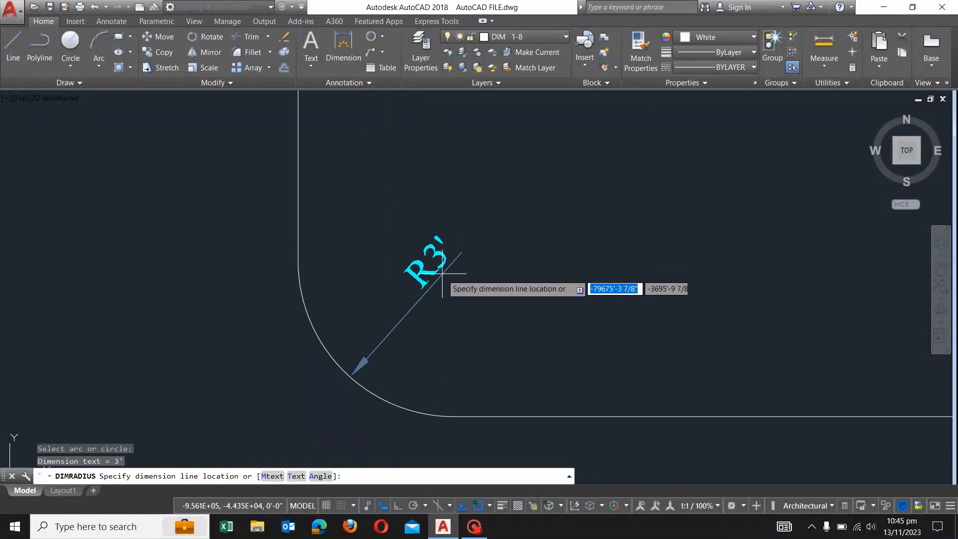
left_click(438, 281)
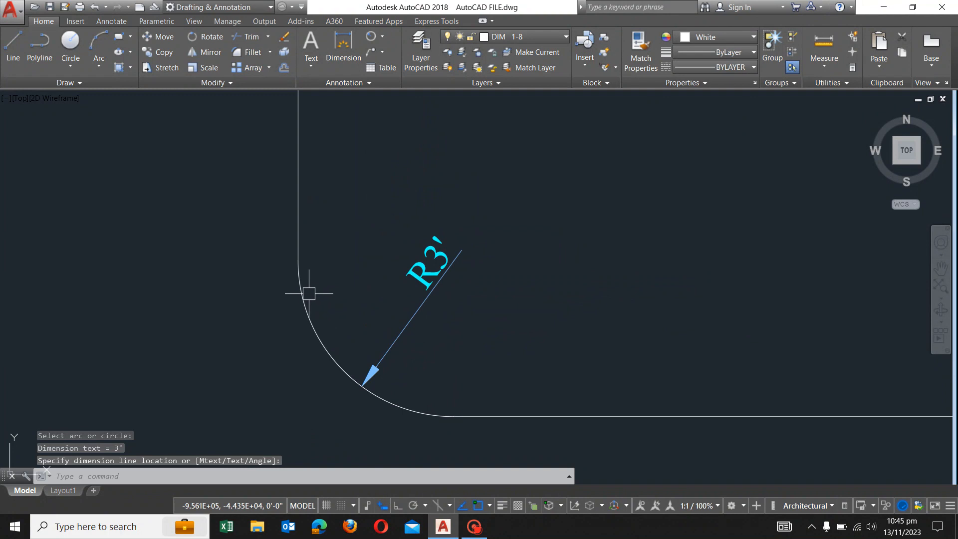
Fillet the rectangle's lower-right corner with a 6" radius, joining the bottom edge to the right edge.
scroll(304, 300, "down", 10)
scroll(427, 334, "up", 8)
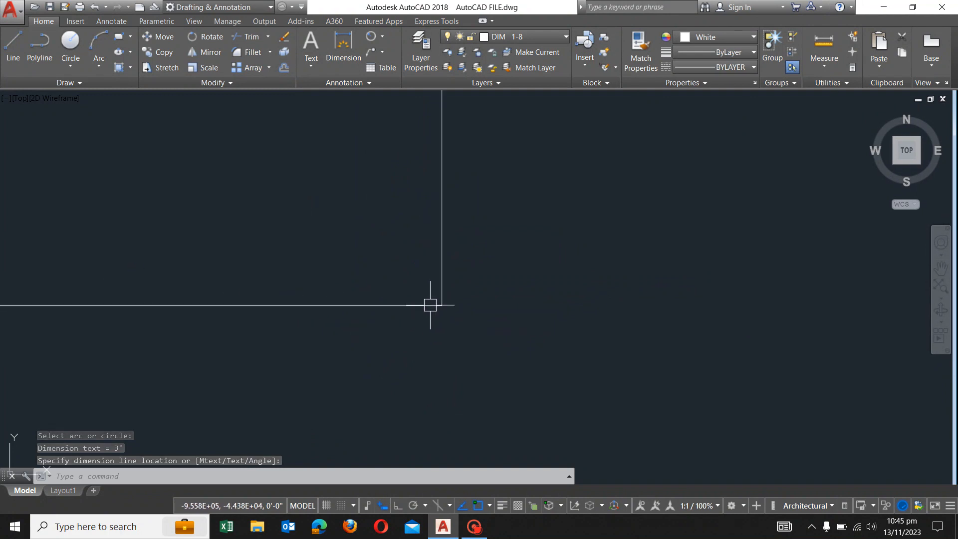
middle_click_drag(430, 305, 447, 310)
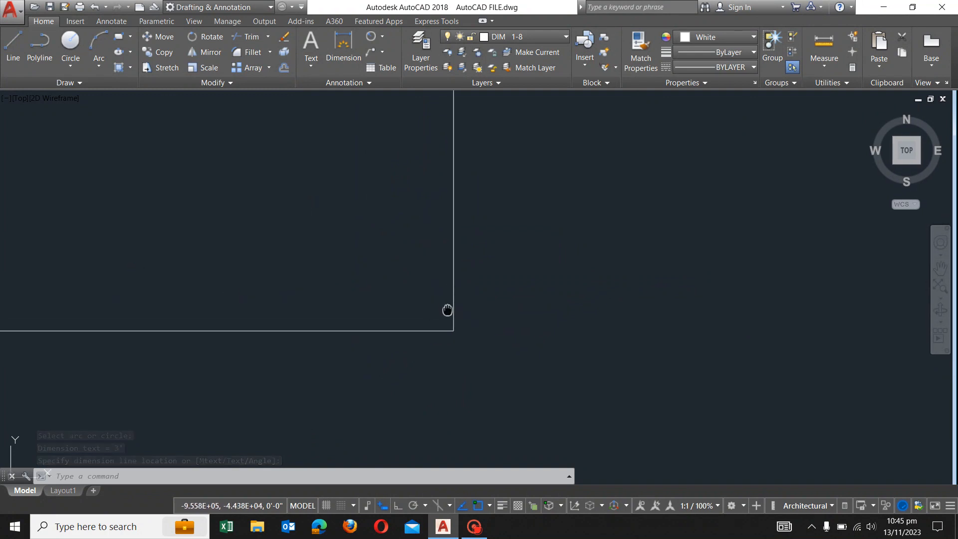
key("Escape")
key("Escape")
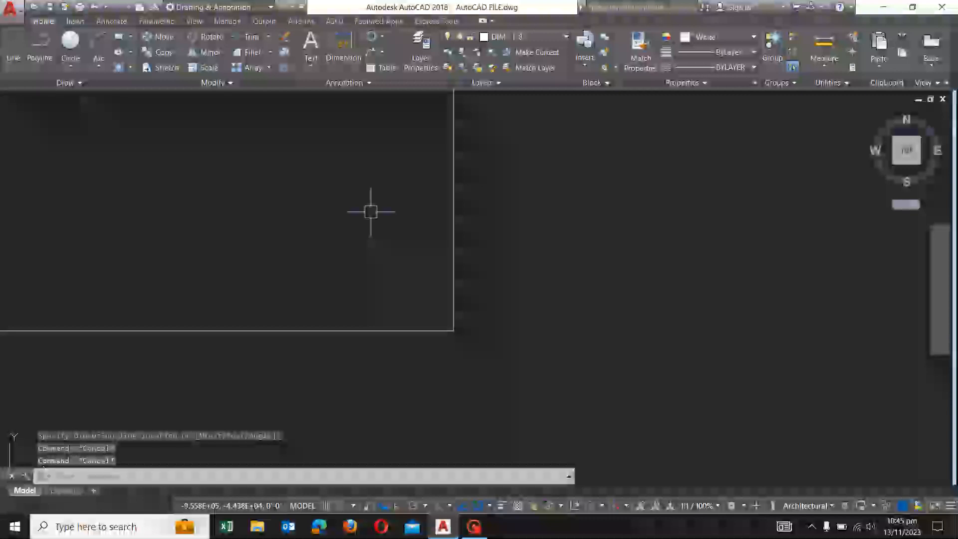
type("F")
key("Return")
type("R")
key("Return")
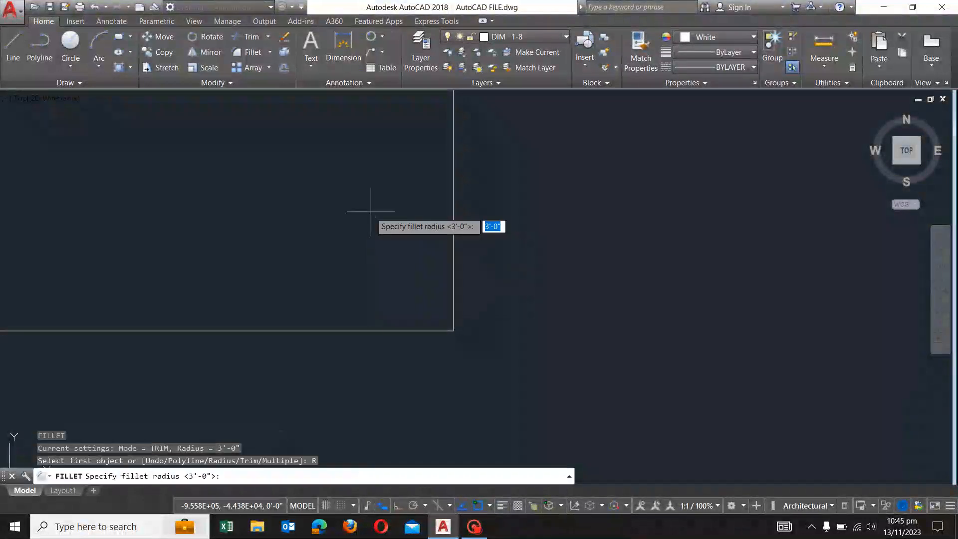
type("6")
key("Return")
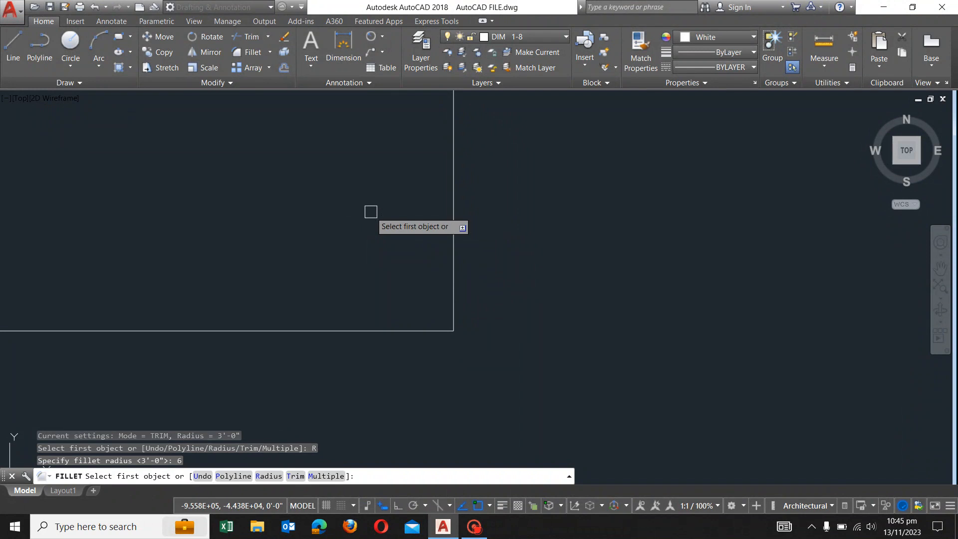
left_click(366, 329)
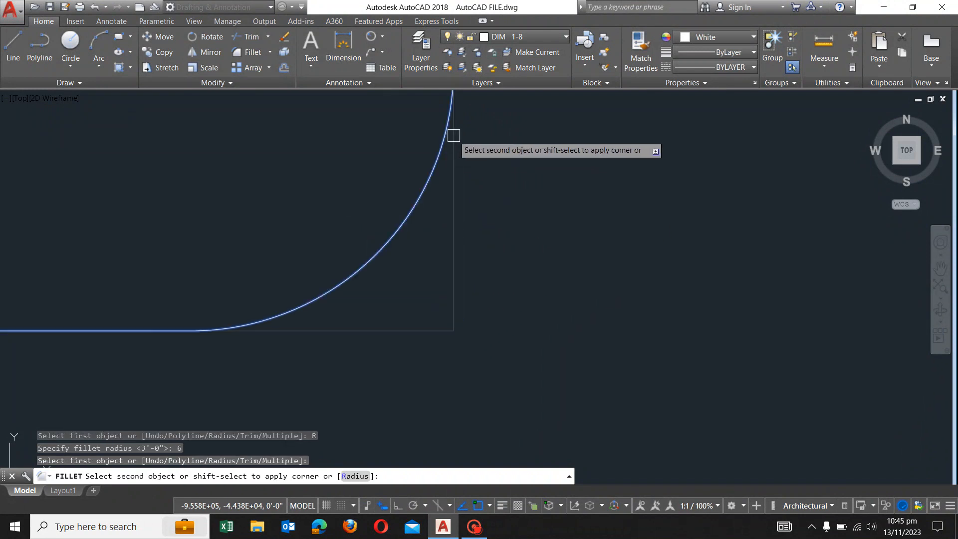
left_click(451, 131)
scroll(504, 306, "down", 3)
key("Escape")
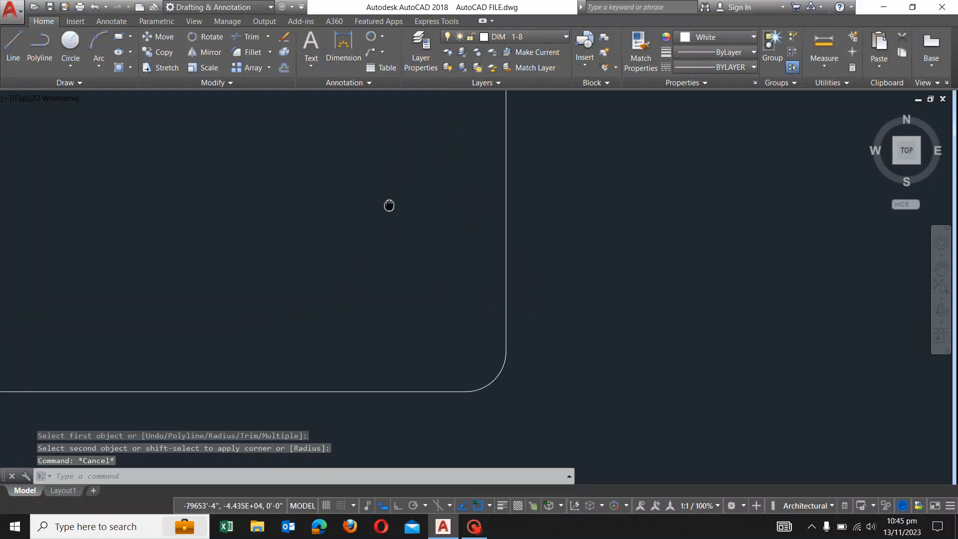
key("Escape")
Add a radius dimension to the lower-right corner arc, placing its text inside the rectangle.
left_click(382, 36)
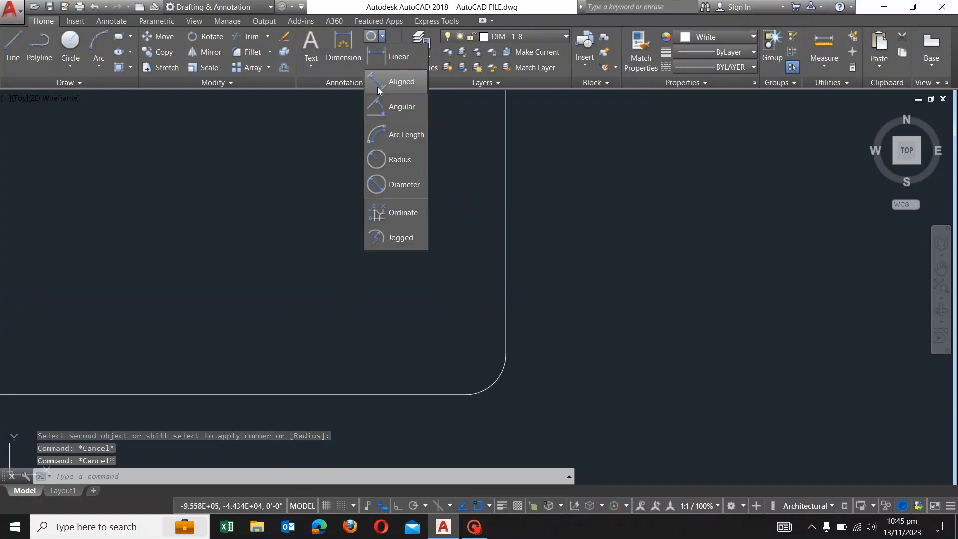
left_click(381, 160)
left_click(493, 376)
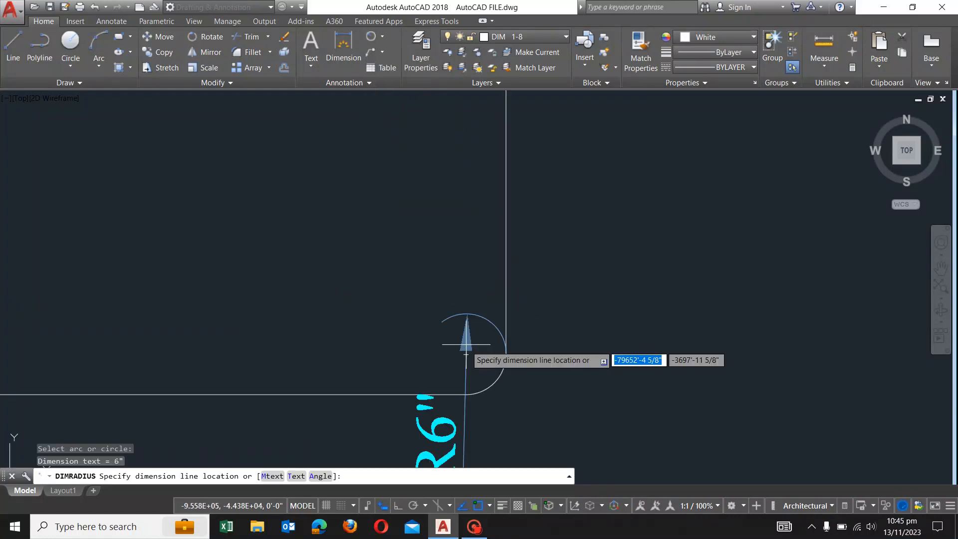
left_click(408, 267)
Examine the rounded corners and their radius dimensions around the whole rectangle.
scroll(544, 279, "down", 5)
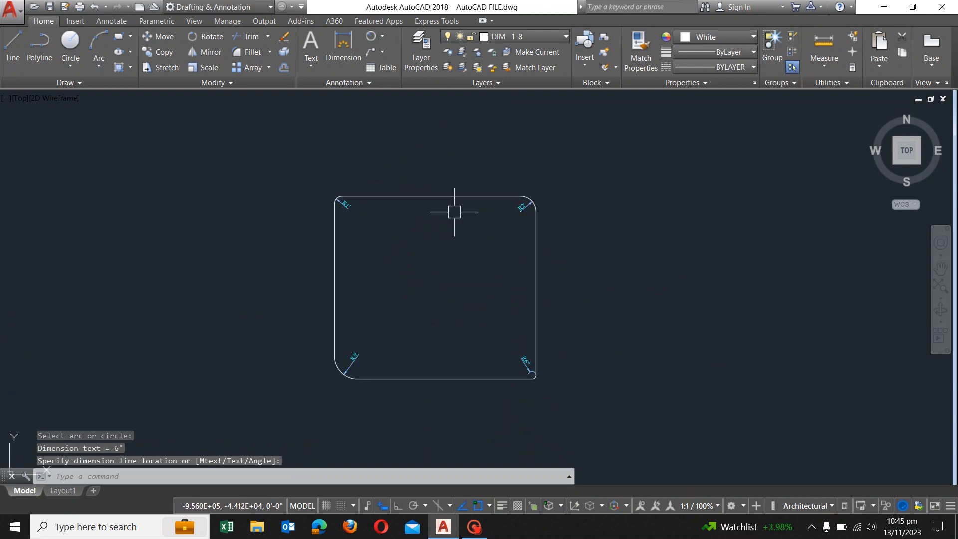
scroll(582, 207, "up", 4)
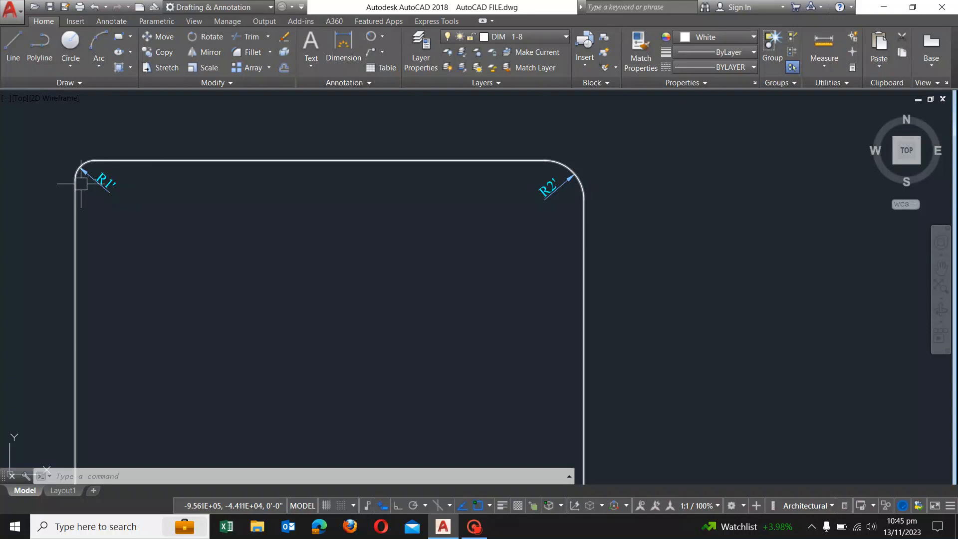
scroll(79, 179, "up", 3)
scroll(141, 170, "down", 5)
scroll(263, 250, "down", 1)
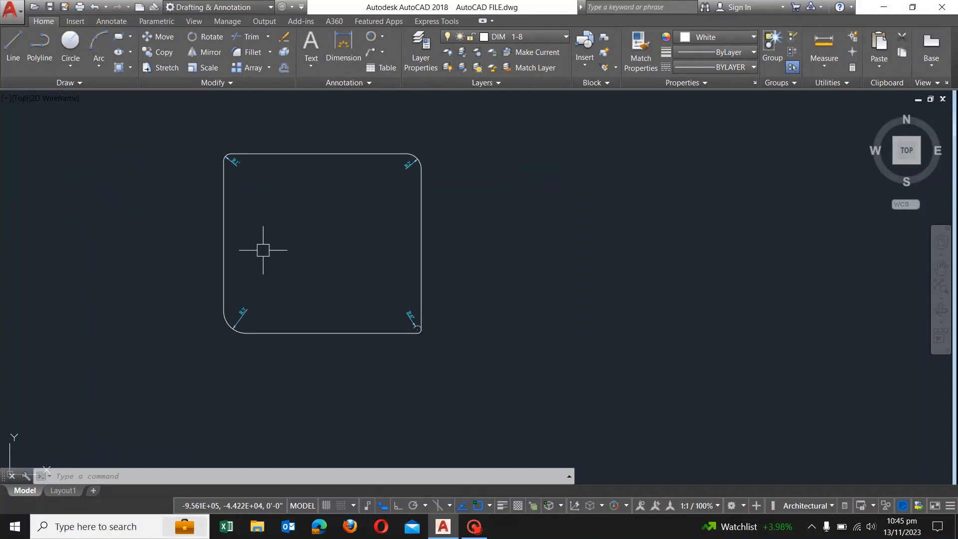
scroll(242, 385, "up", 6)
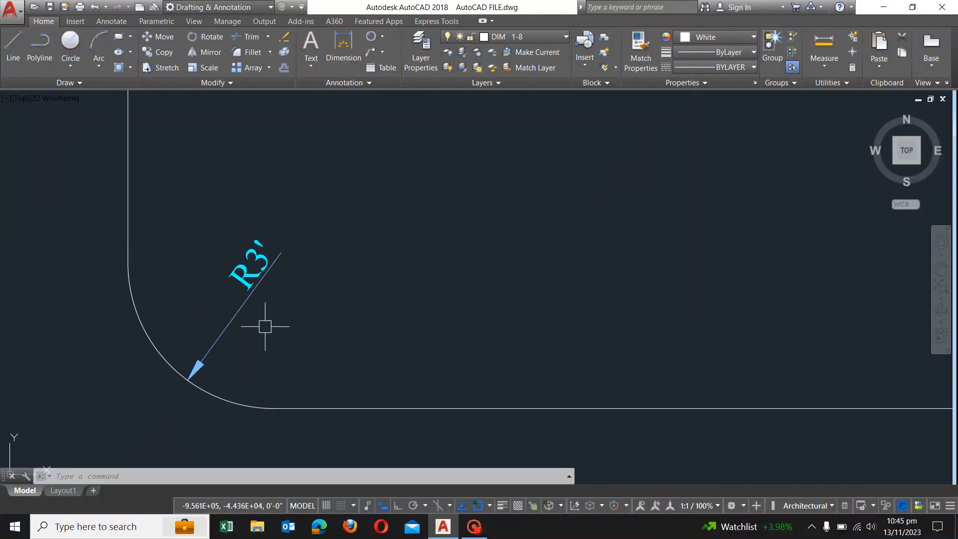
scroll(217, 317, "down", 5)
scroll(701, 369, "up", 4)
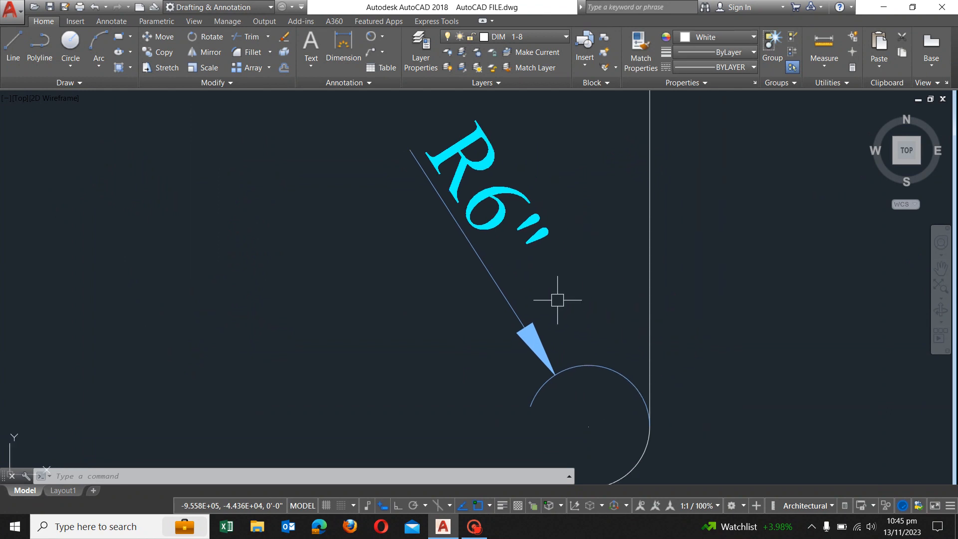
scroll(558, 300, "down", 6)
middle_click_drag(545, 316, 499, 298)
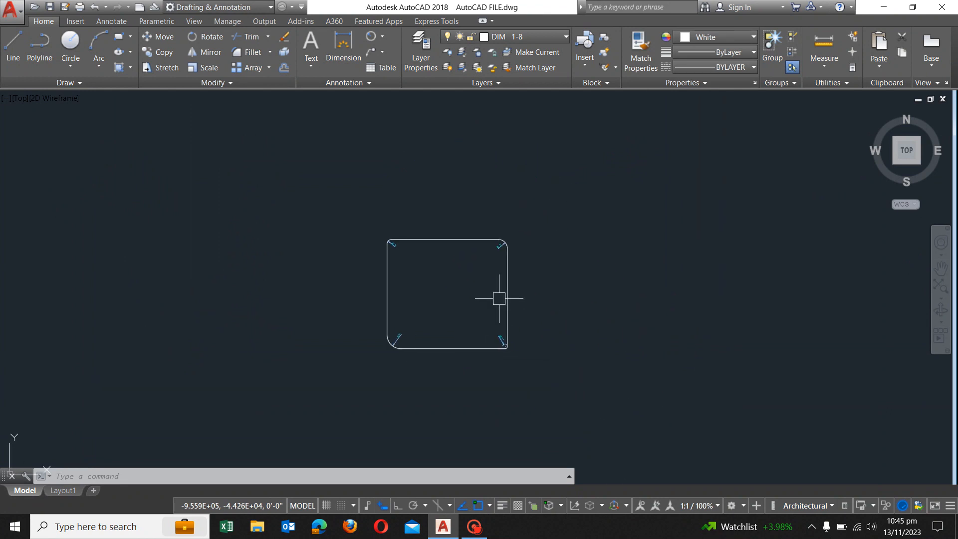
scroll(500, 271, "up", 2)
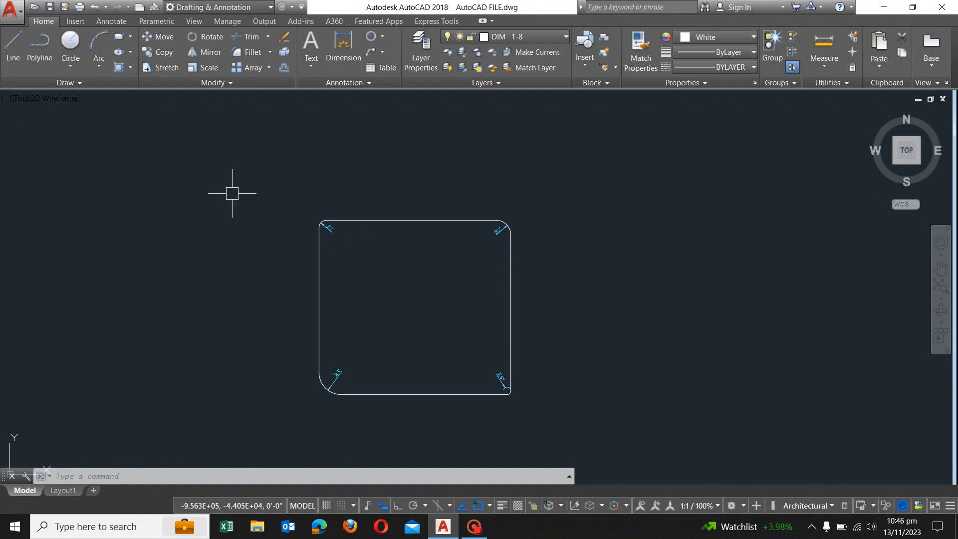
Re-fillet the rectangle's upper-left corner with a 5' radius between the left and top edges.
scroll(264, 200, "up", 3)
scroll(421, 274, "up", 4)
middle_click_drag(421, 274, 309, 218)
scroll(342, 225, "up", 1)
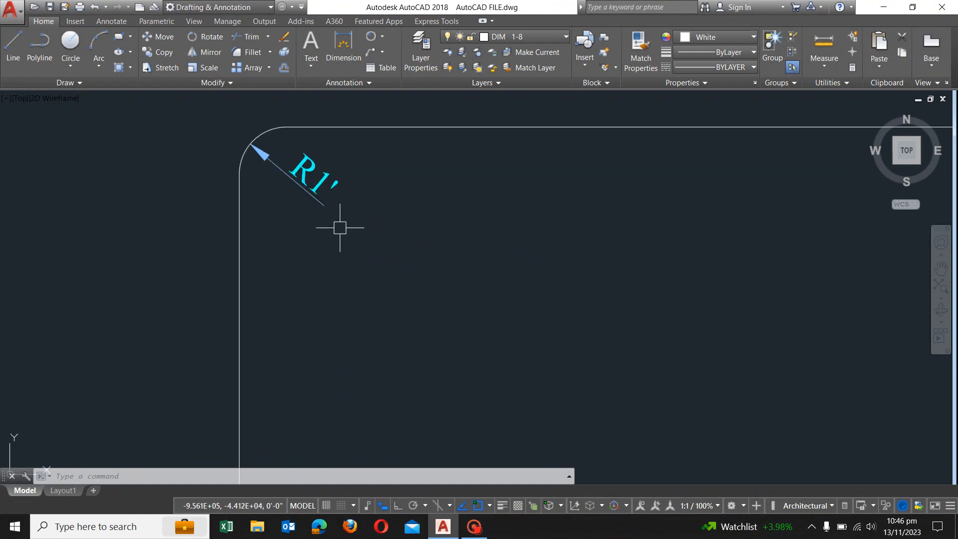
scroll(338, 246, "down", 1)
key("Escape")
key("Escape")
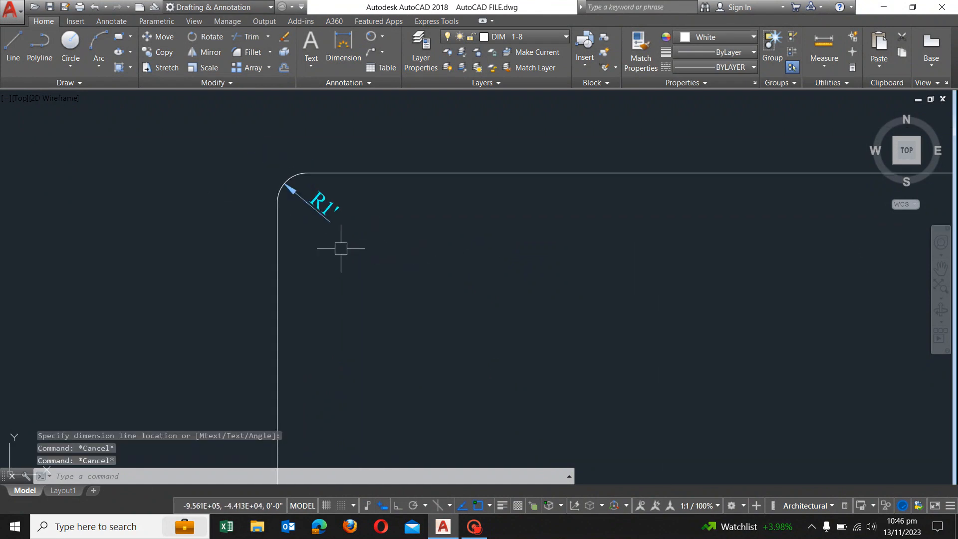
type("f")
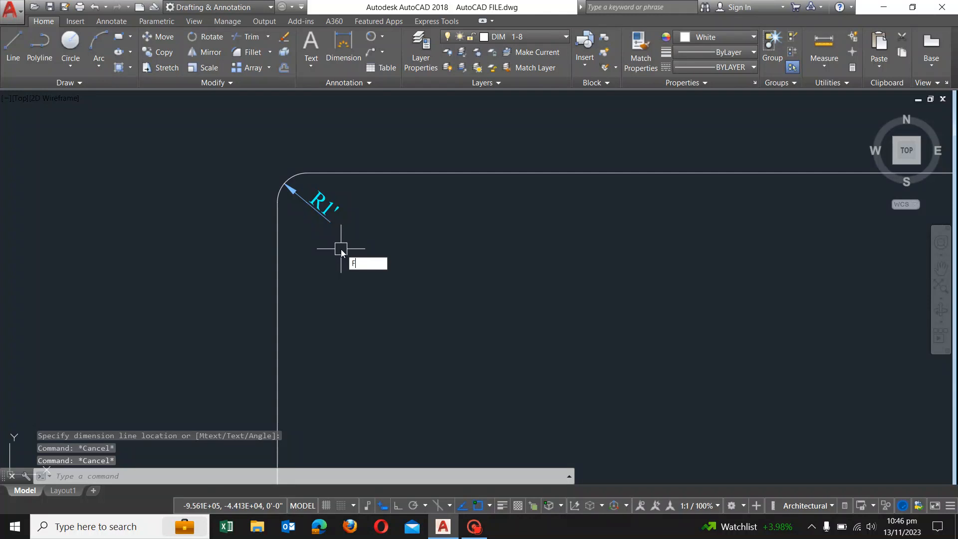
key("Return")
type("r")
key("Return")
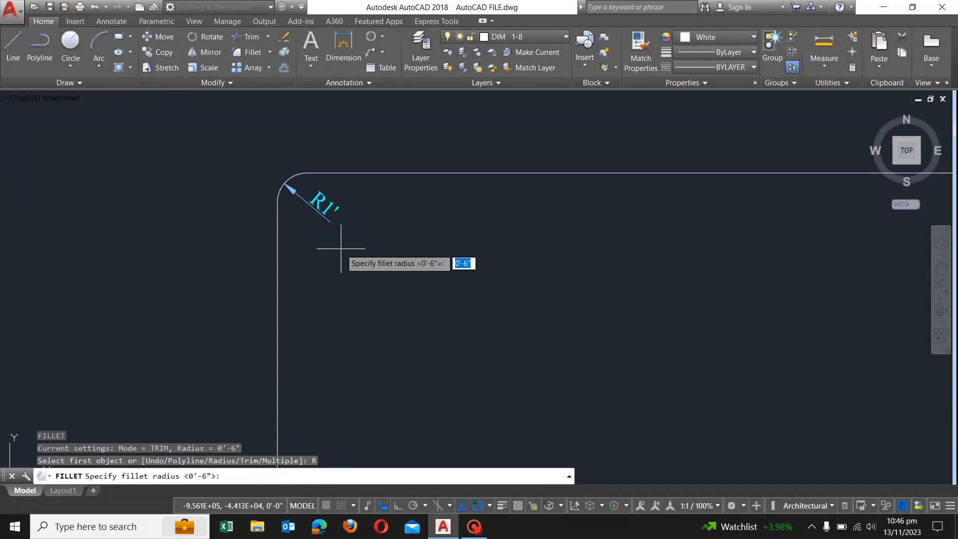
type("5'")
key("Return")
left_click(279, 293)
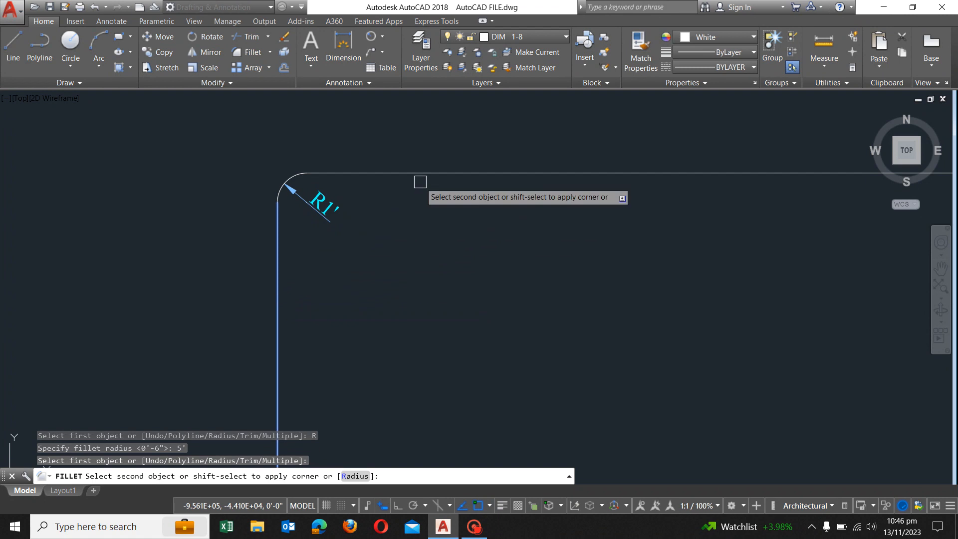
left_click(406, 176)
Erase the outdated R1' radius dimension at the upper-left corner.
type("e")
key("Return")
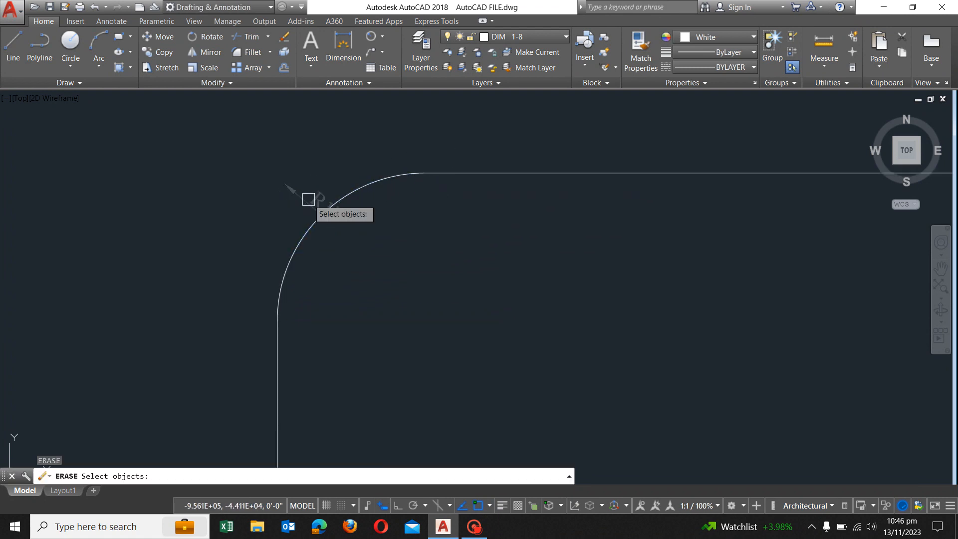
left_click(310, 199)
key("Return")
key("Escape")
Add a radius dimension to the new upper-left corner arc, placing its text inside the rectangle.
left_click(381, 38)
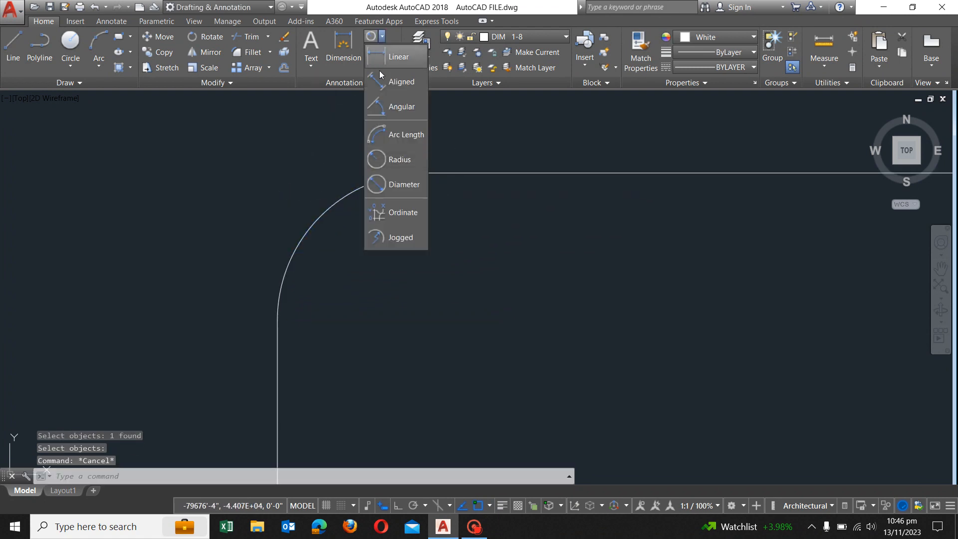
left_click(382, 159)
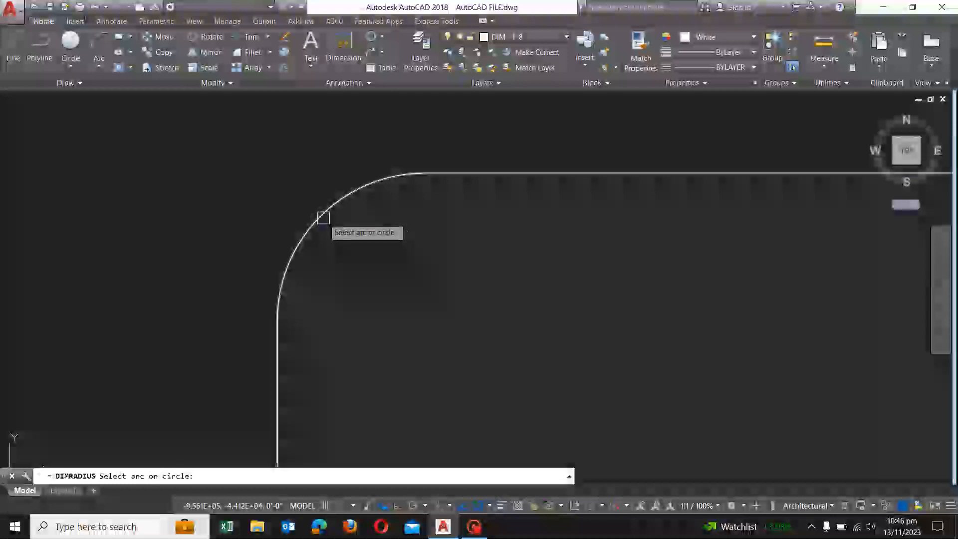
left_click(321, 213)
scroll(359, 266, "down", 3)
scroll(349, 255, "up", 4)
left_click(310, 229)
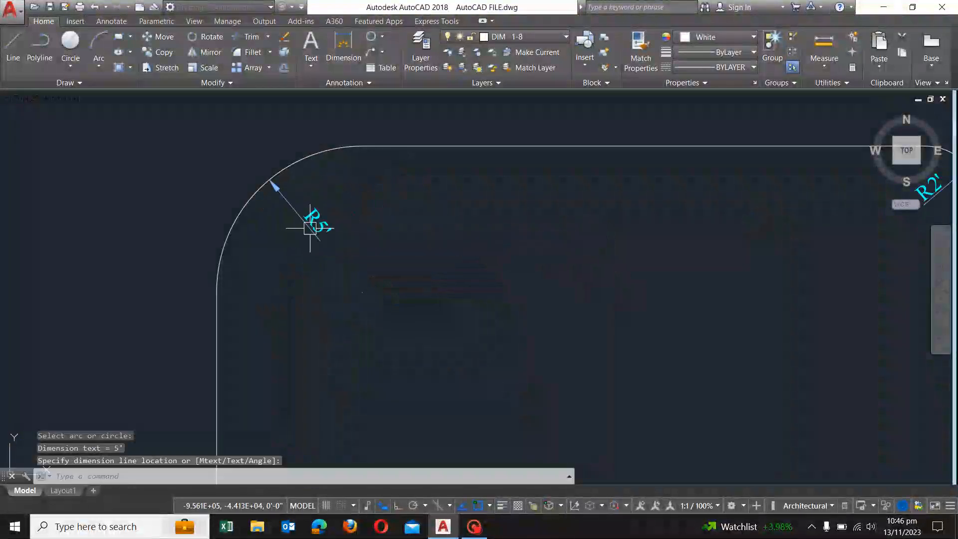
key("Escape")
Restore the rectangle's upper-right corner to a sharp corner with a radius 0 fillet between the top and right edges.
scroll(324, 220, "up", 5)
scroll(325, 217, "down", 4)
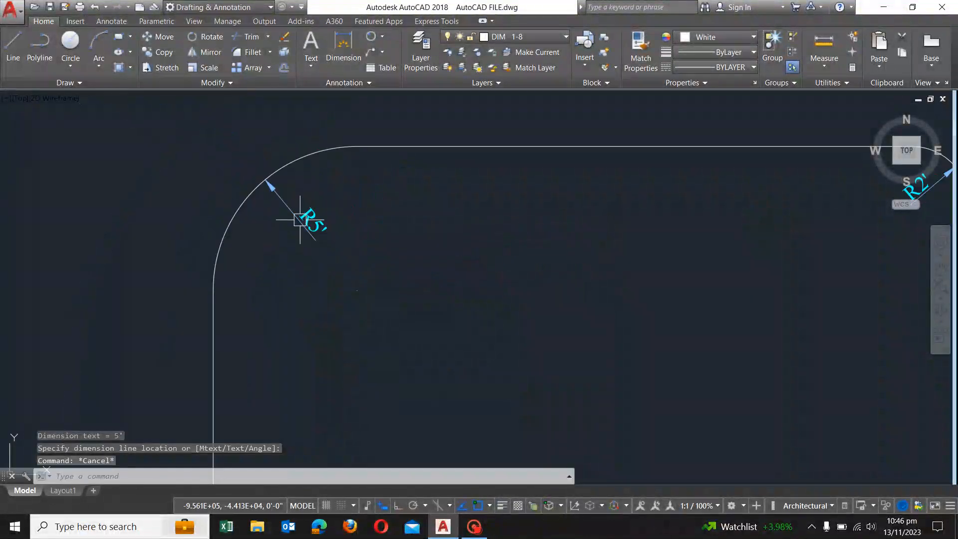
scroll(303, 243, "down", 4)
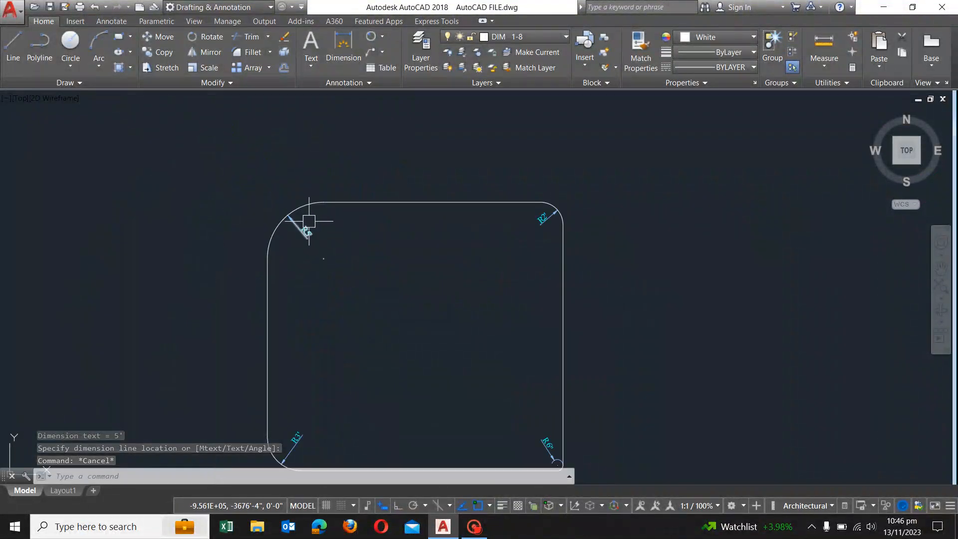
middle_click_drag(449, 274, 449, 246)
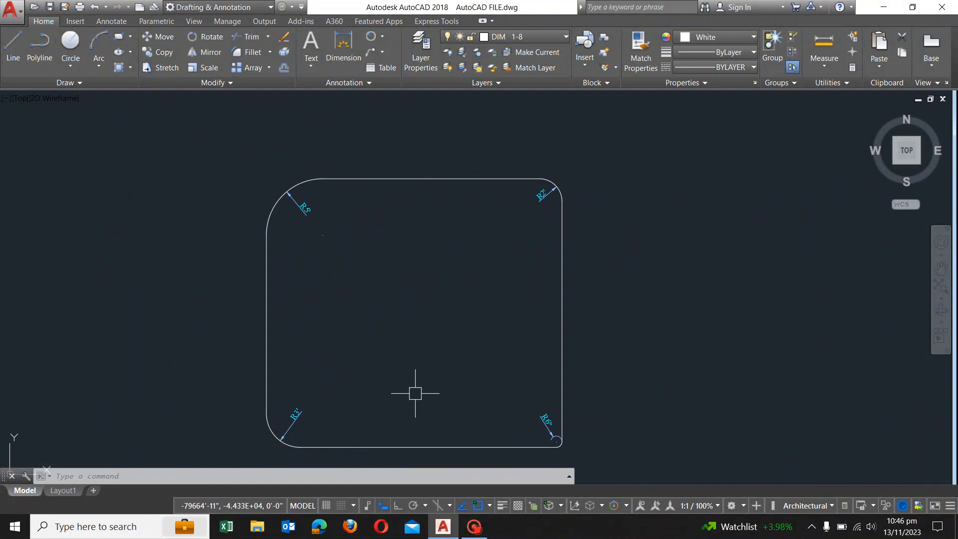
middle_click_drag(426, 388, 428, 349)
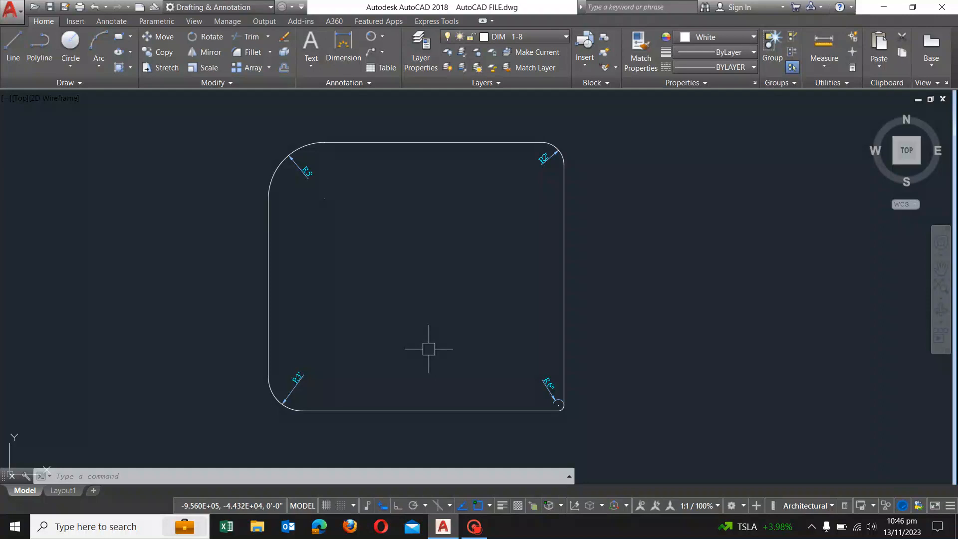
key("Escape")
key("Escape")
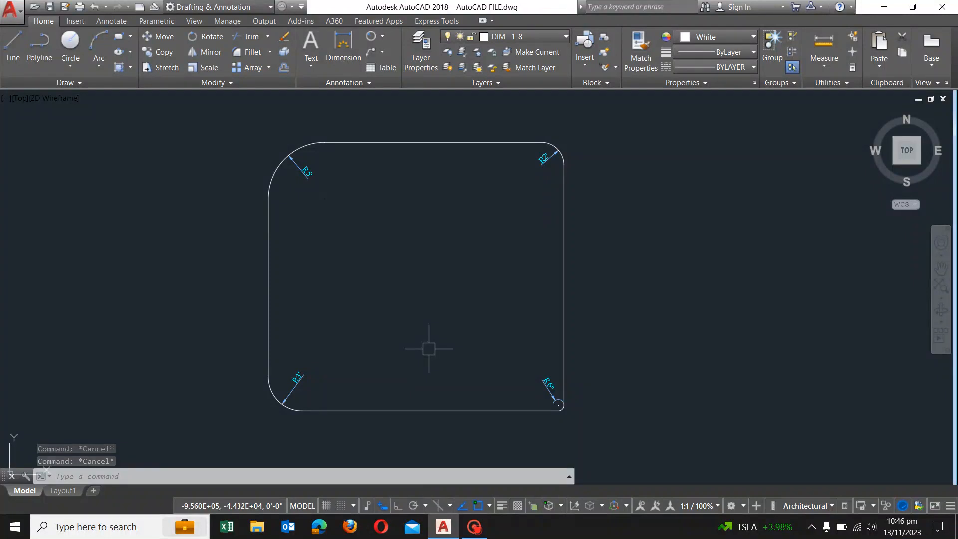
type("F")
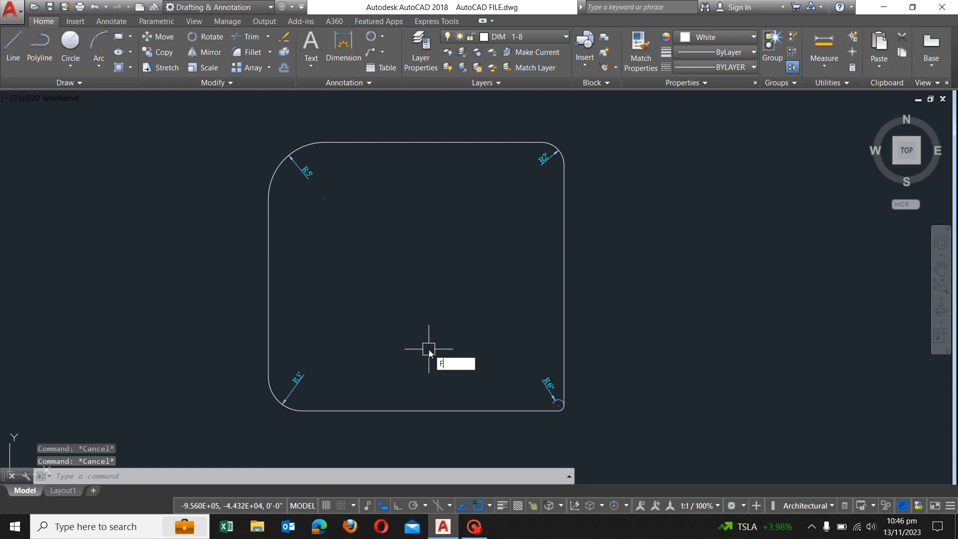
key("Return")
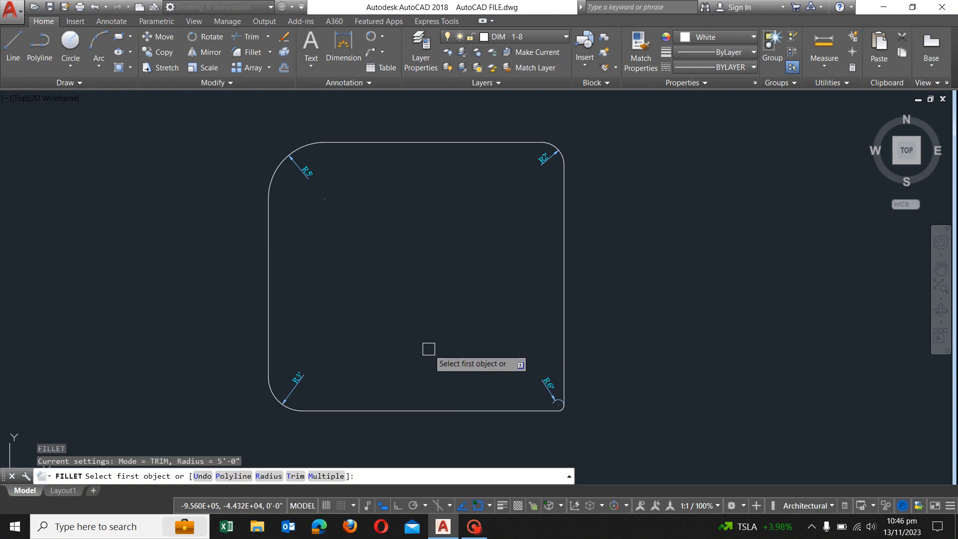
type("R")
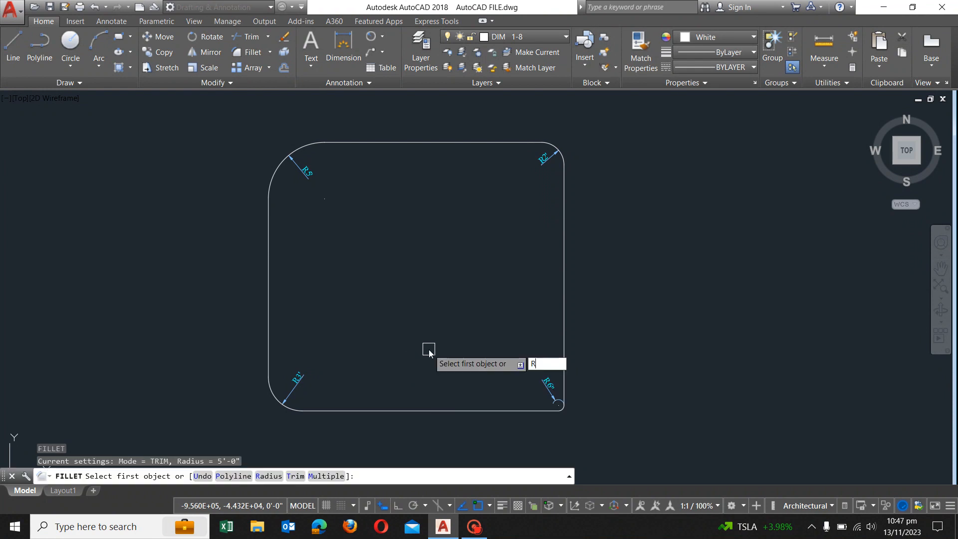
key("Return")
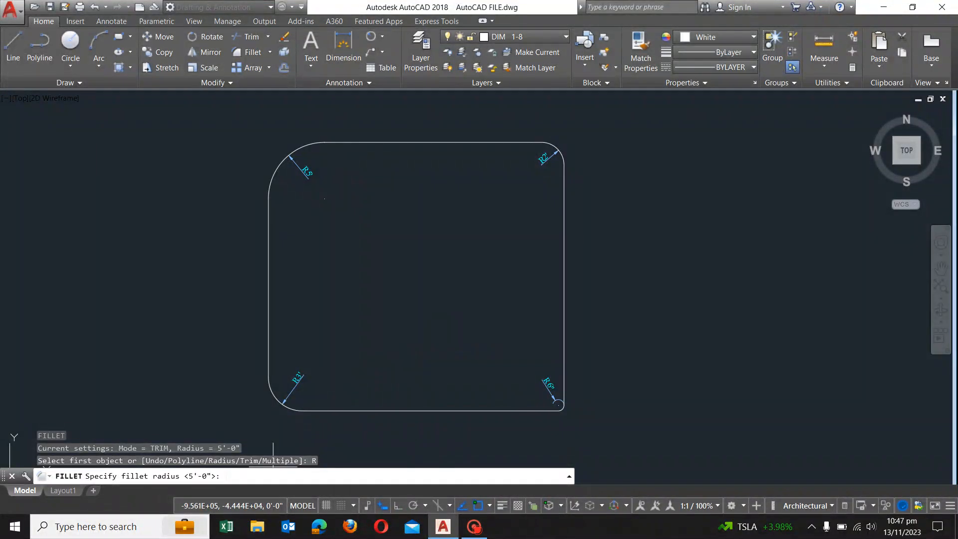
key("Return")
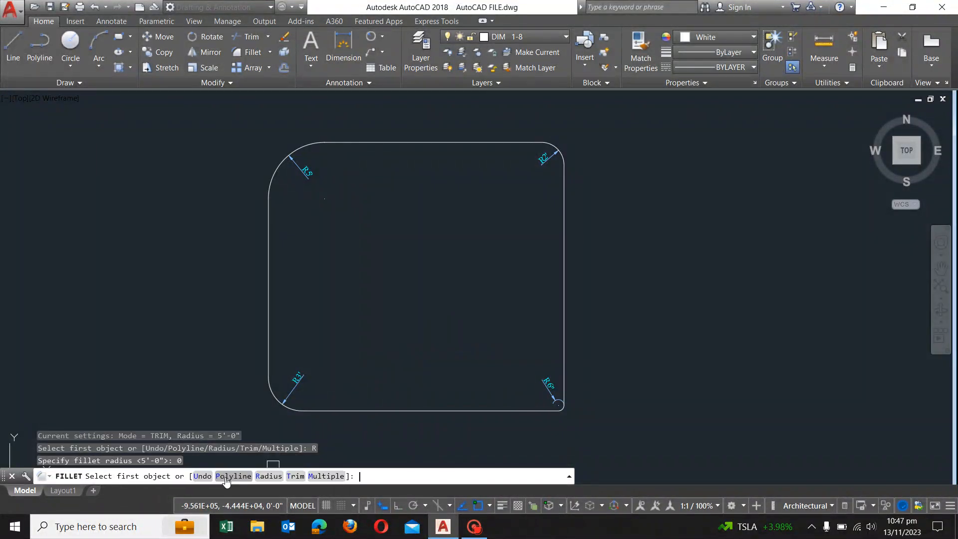
left_click(500, 144)
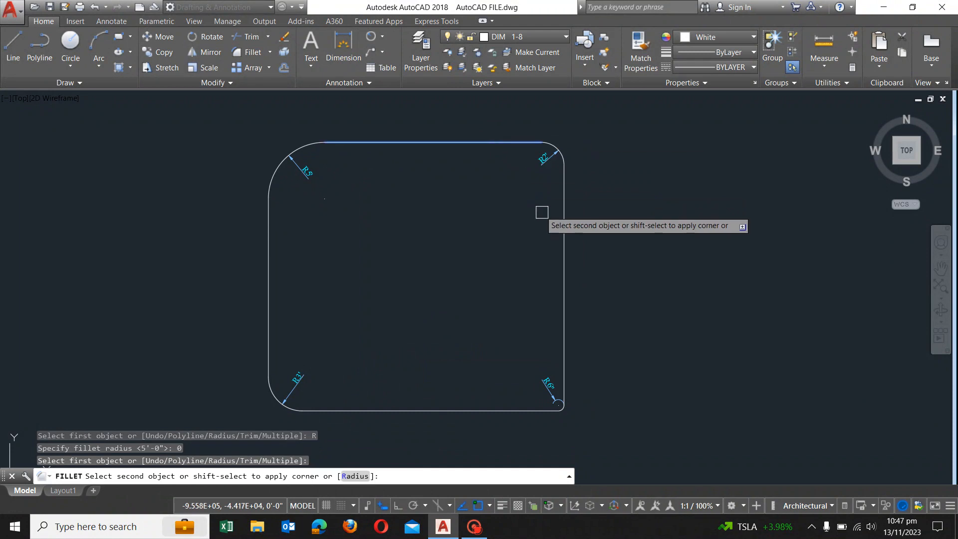
left_click(563, 223)
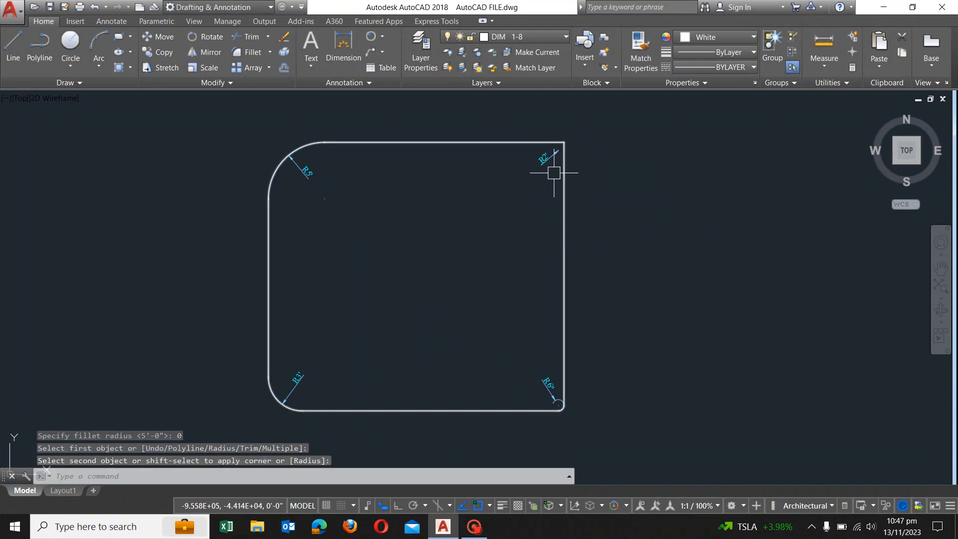
Square off the upper-left corner by filleting the left and top edges with the same zero radius.
scroll(569, 147, "up", 10)
scroll(571, 151, "down", 5)
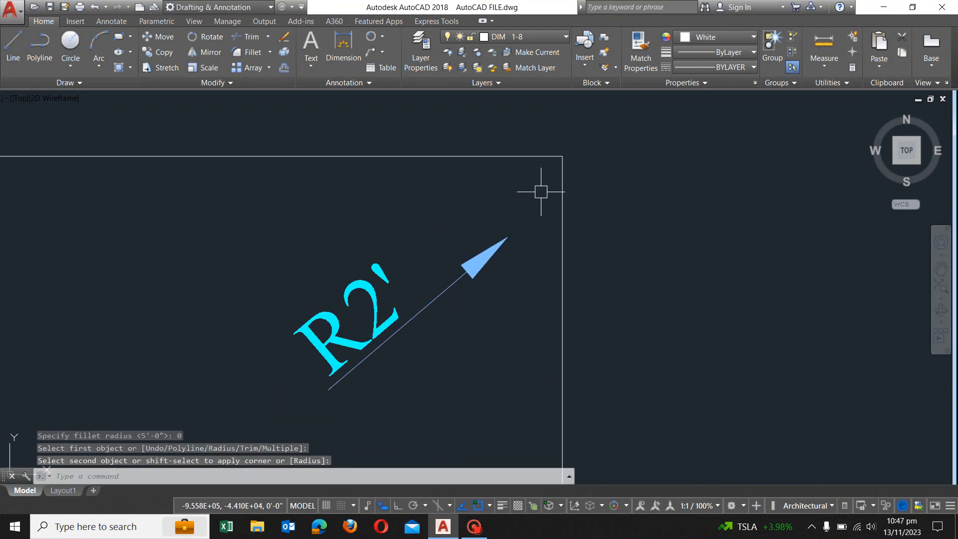
scroll(581, 186, "down", 3)
scroll(583, 184, "down", 6)
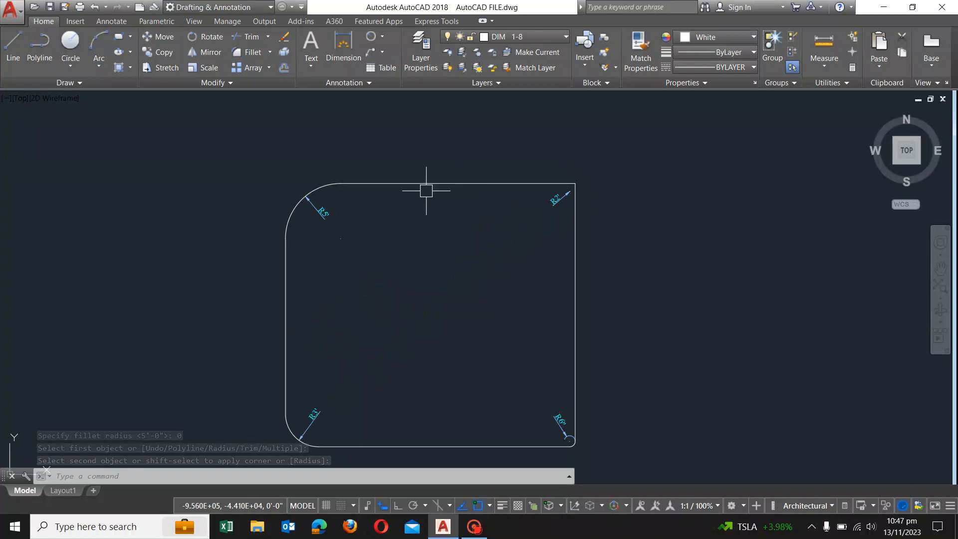
key("Return")
left_click(288, 289)
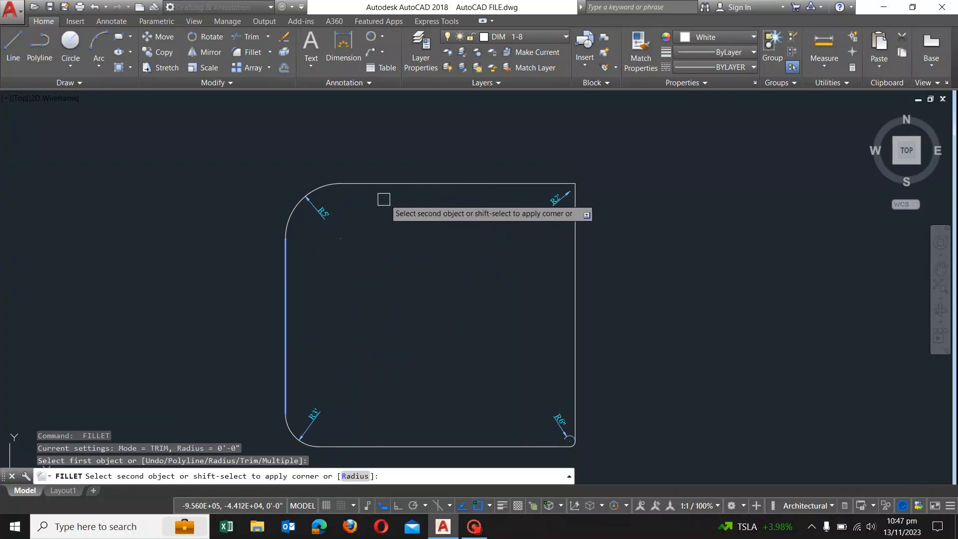
left_click(400, 184)
Square off the lower-left corner by filleting the bottom and left edges with the zero radius.
key("Return")
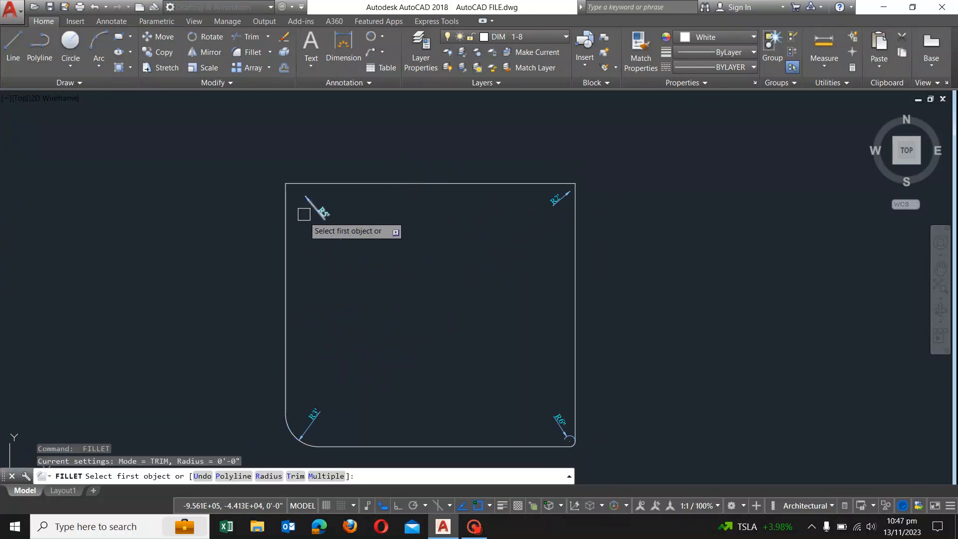
middle_click_drag(313, 244, 323, 194)
key("Escape")
key("Return")
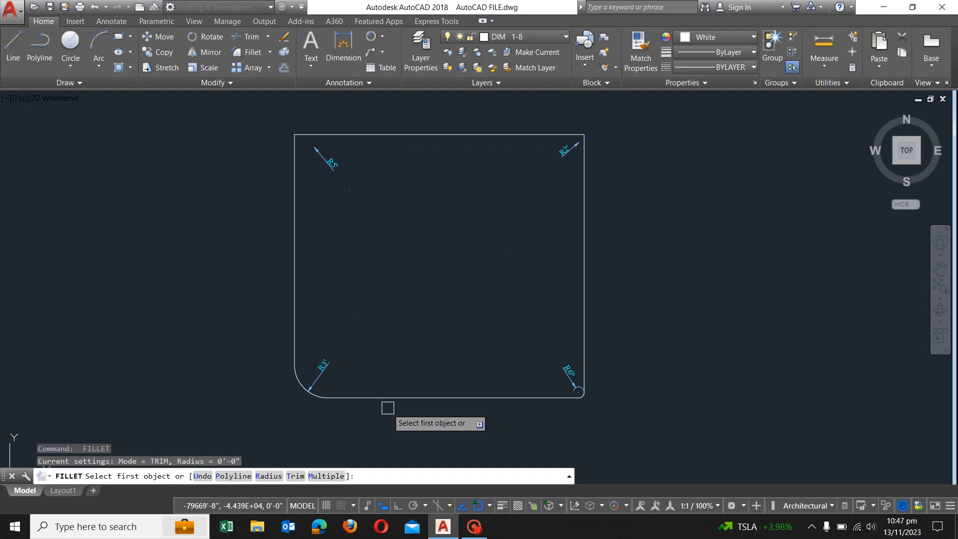
left_click(385, 398)
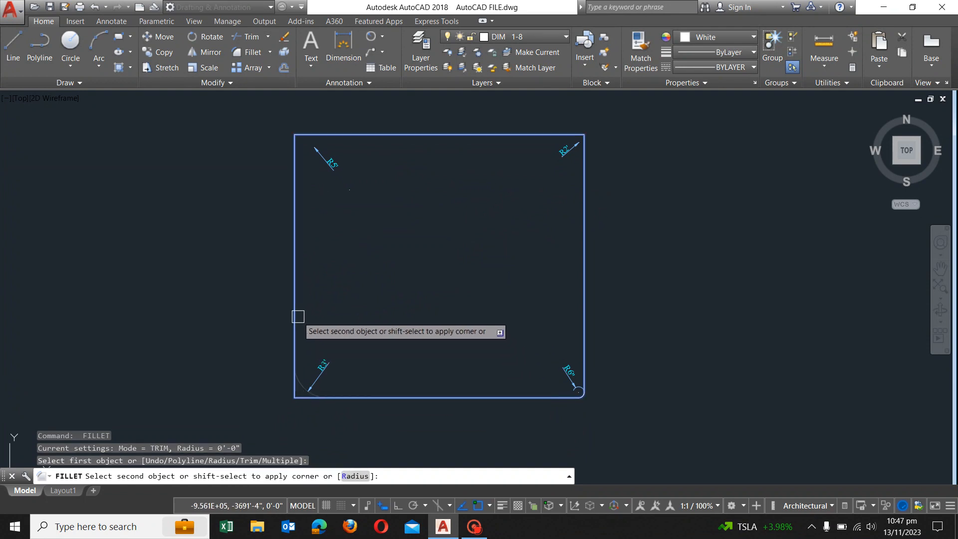
left_click(297, 315)
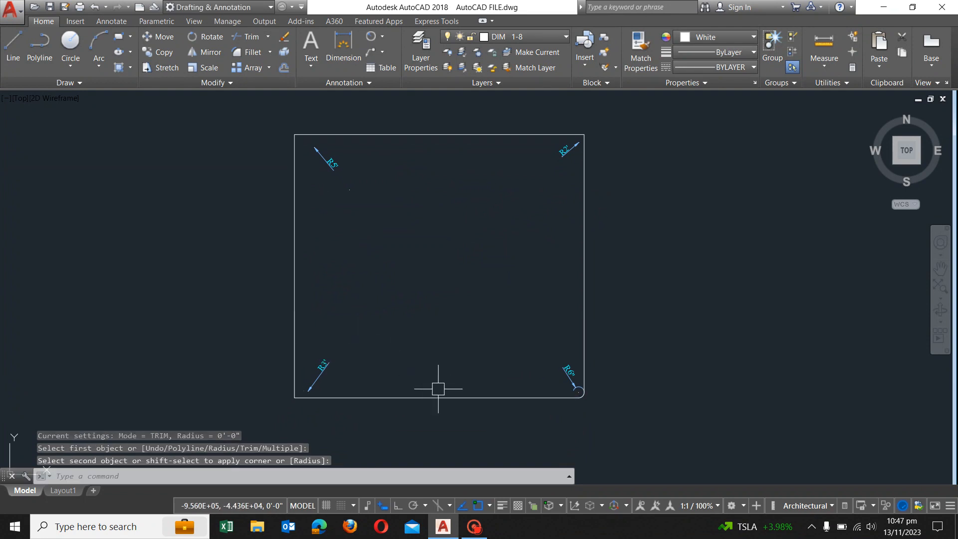
Square off the lower-right corner by filleting the bottom and right edges with the zero radius.
key("Return")
left_click(519, 398)
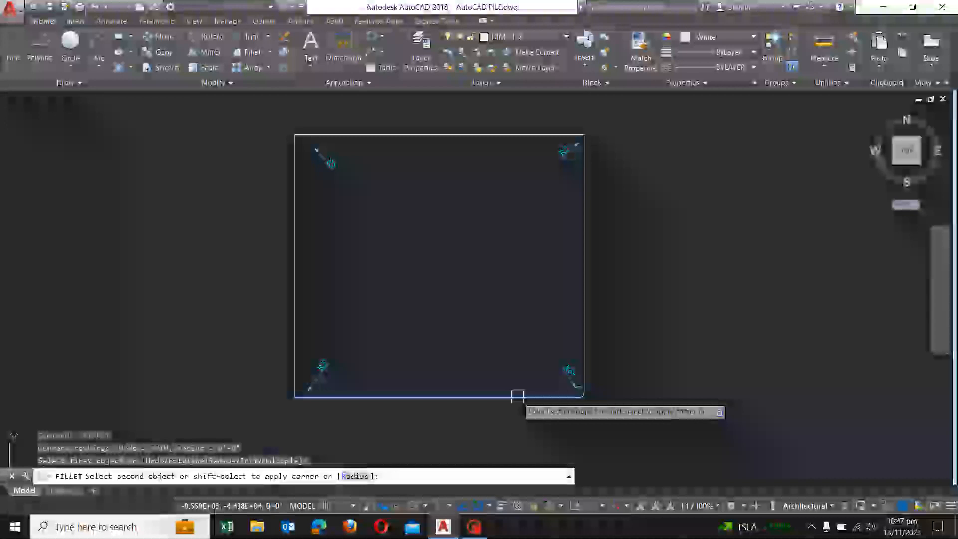
scroll(593, 405, "up", 6)
key("Escape")
scroll(572, 299, "down", 5)
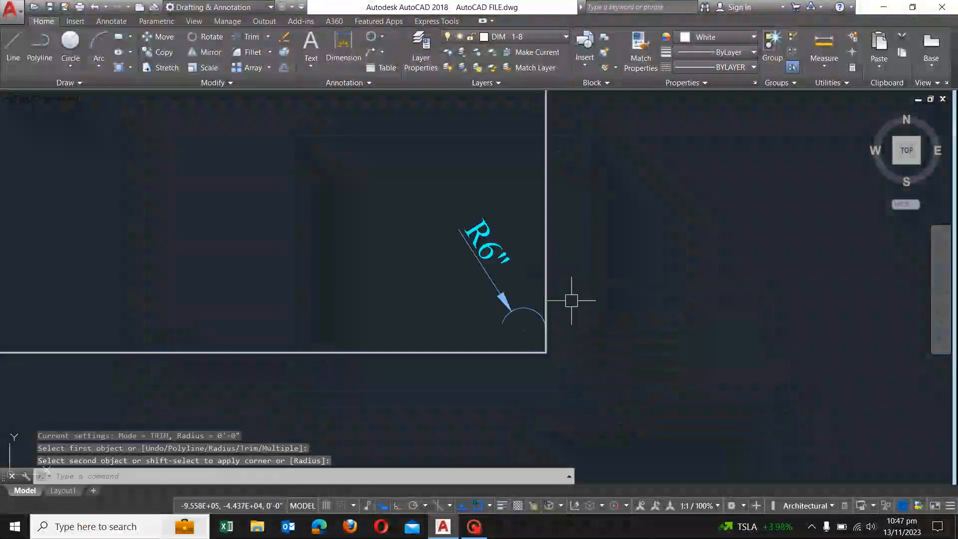
Erase the leftover R6" radius dimension at the lower-right corner.
type("e")
key("Return")
left_click(540, 294)
key("Return")
scroll(533, 358, "down", 4)
key("Escape")
key("Escape")
Erase the leftover radius dimensions at the rectangle's upper-right and upper-left corners.
type("e")
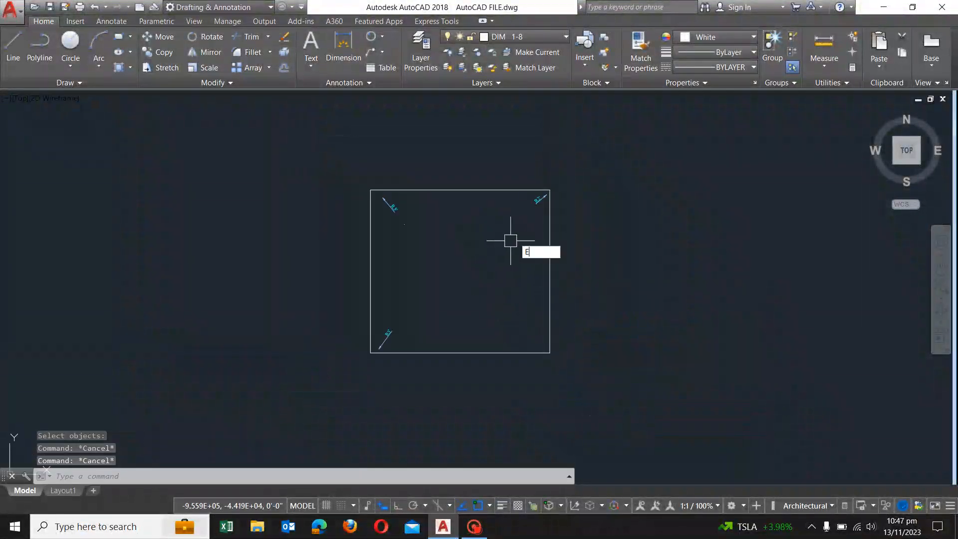
key("Return")
left_click(537, 200)
key("Return")
type("e")
key("Return")
left_click(393, 207)
key("Return")
key("Escape")
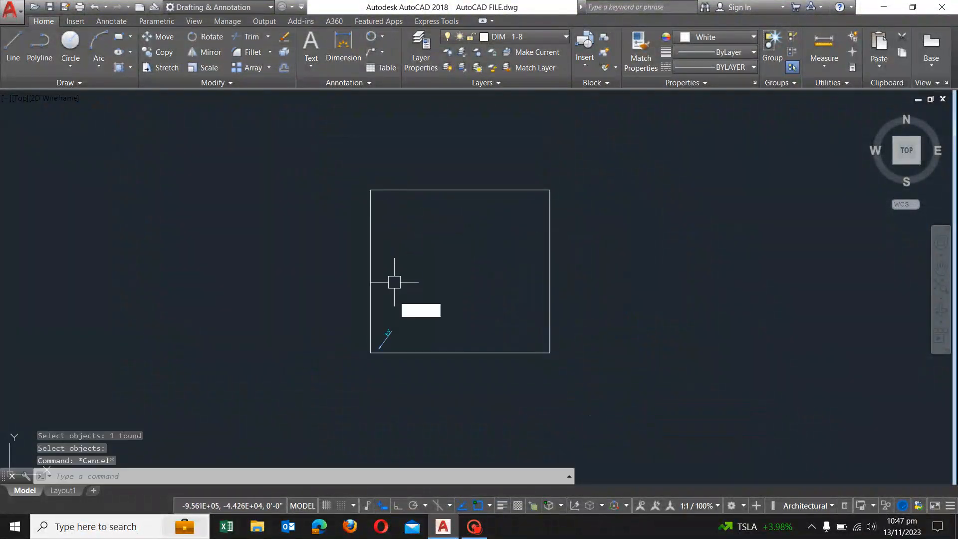
Erase the remaining radius dimension at the rectangle's lower-left corner.
type("e")
key("Return")
left_click(387, 336)
key("Return")
key("Escape")
scroll(537, 202, "up", 4)
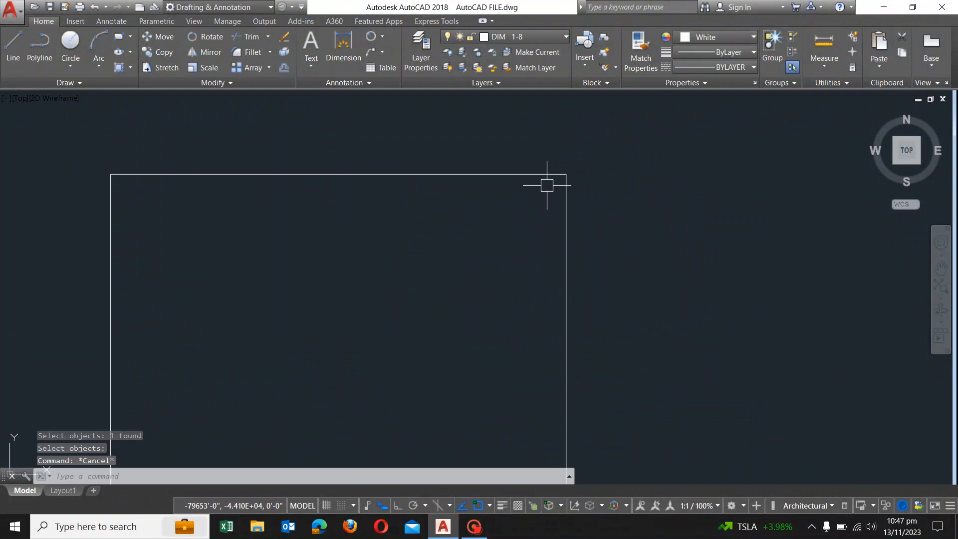
scroll(568, 172, "down", 2)
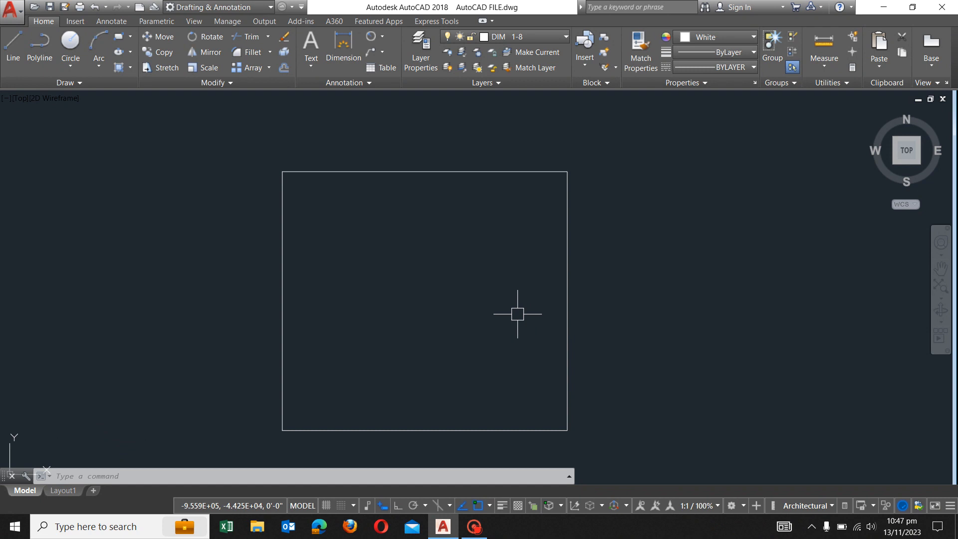
key("Escape")
key("Escape")
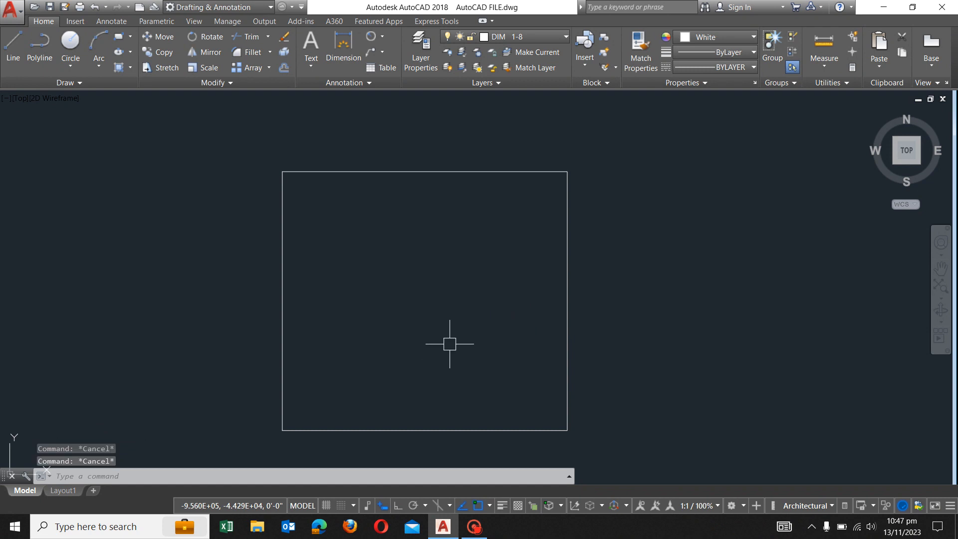
Fillet the rectangle's upper-right corner between the right and top edges with a 5' radius.
key("Escape")
type("f")
key("Return")
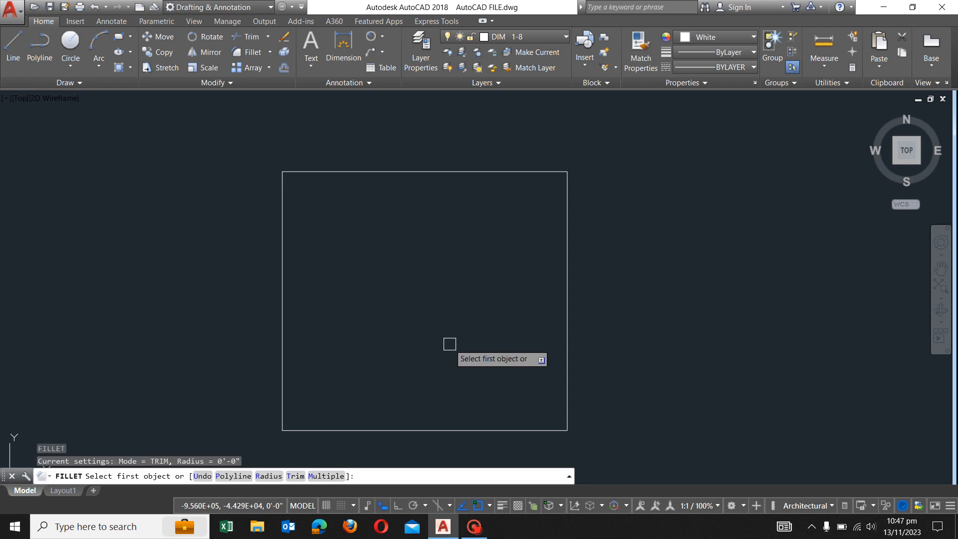
type("R")
key("Return")
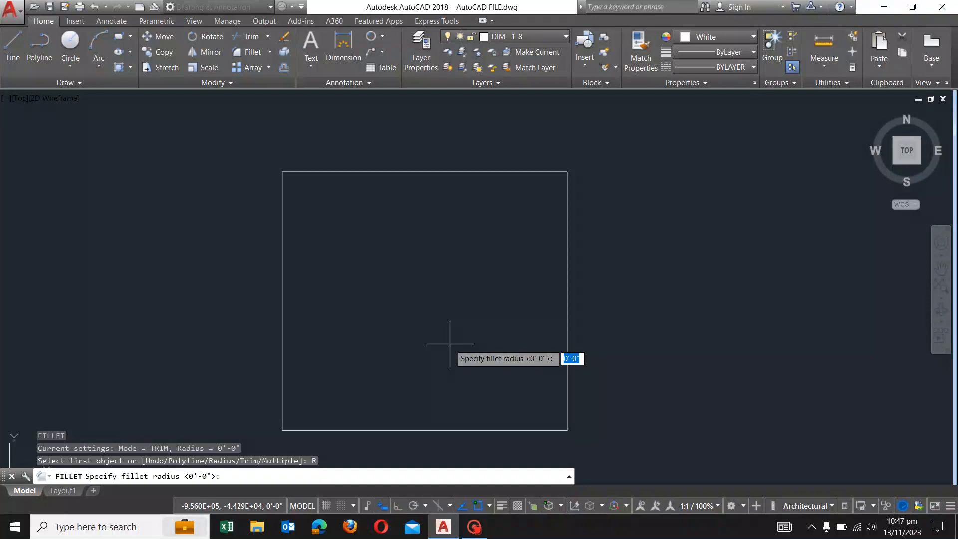
type("5'")
key("Return")
left_click(567, 196)
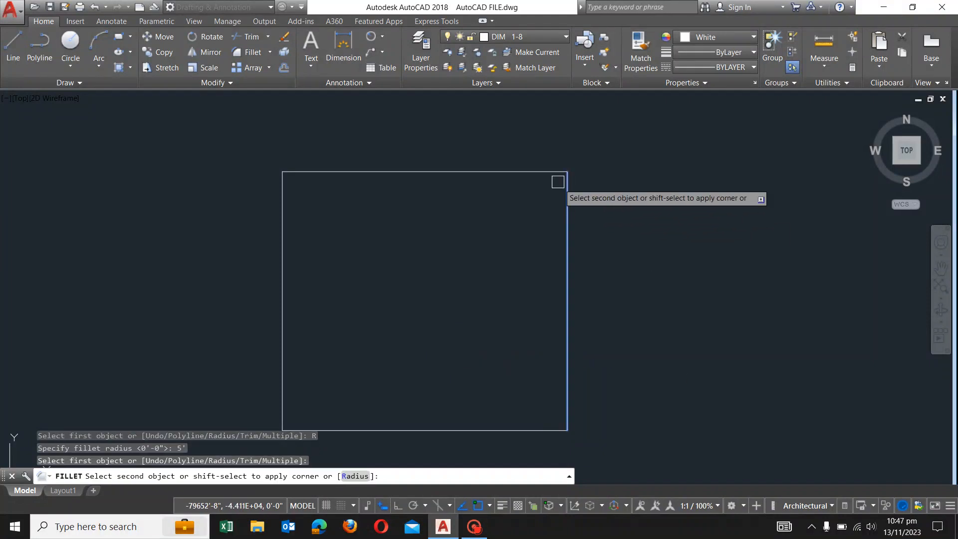
left_click(524, 171)
key("Return")
key("Escape")
Add a radius dimension to the upper-right corner arc, placing its text inside the rectangle.
left_click(381, 36)
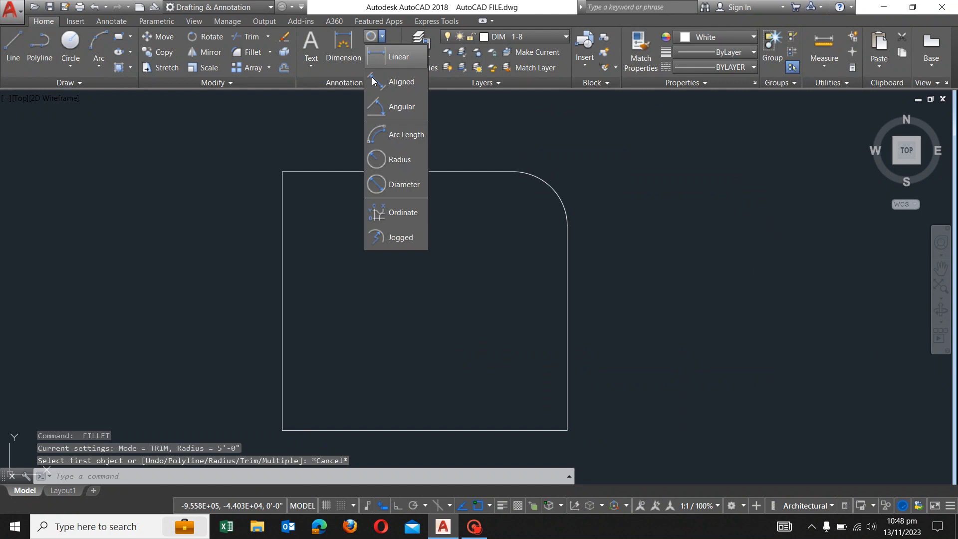
left_click(382, 159)
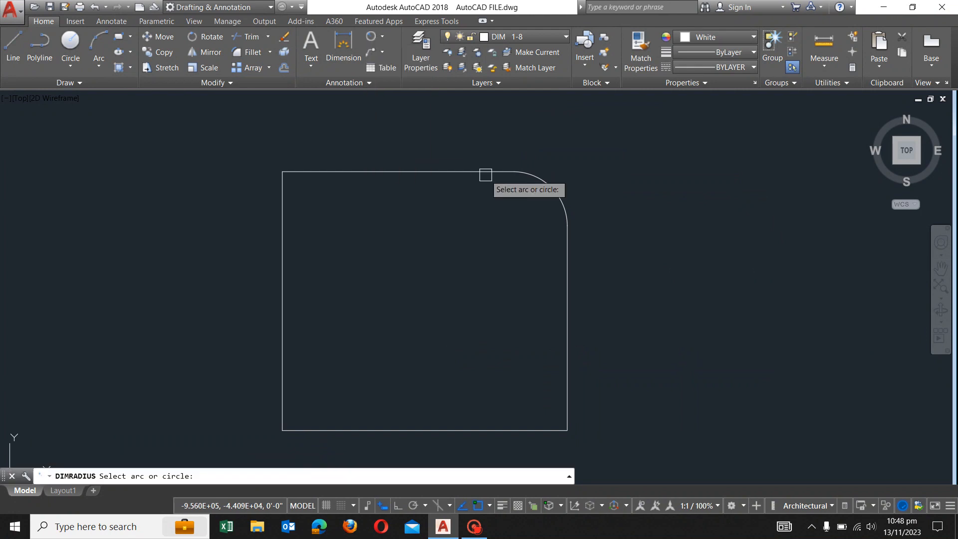
left_click(550, 189)
scroll(509, 197, "up", 3)
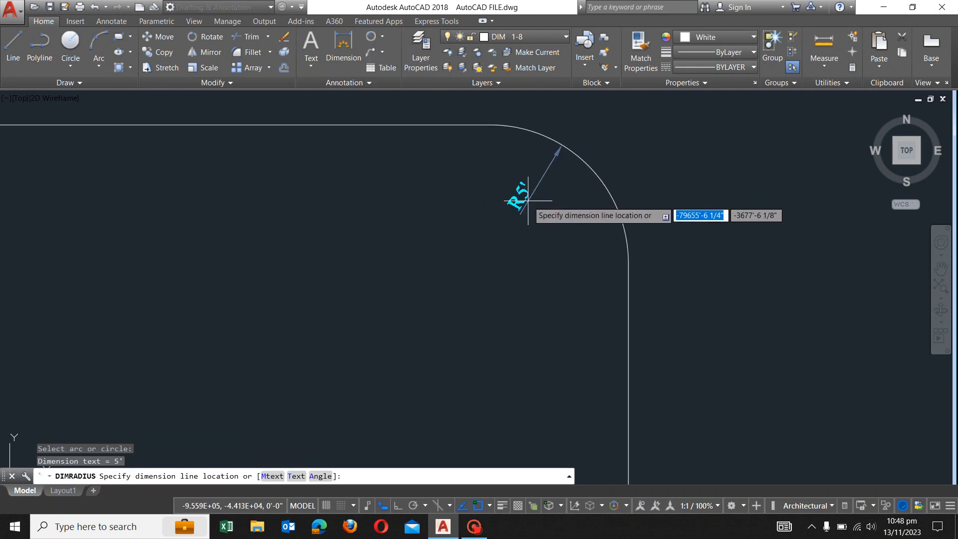
left_click(504, 197)
scroll(603, 196, "down", 3)
key("Escape")
key("Escape")
Fillet the rectangle's upper-left corner between the left and top edges with a 4' radius.
type("f")
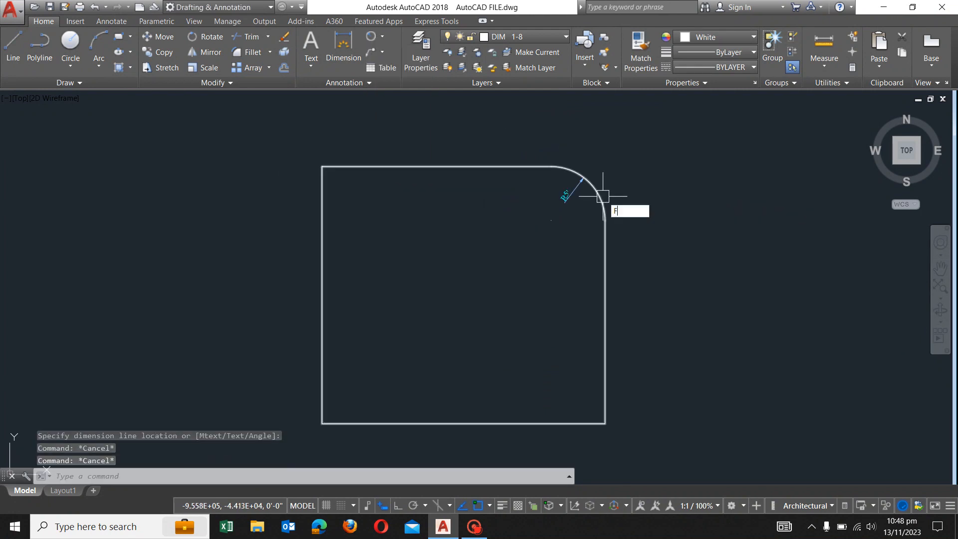
key("Return")
type("R")
key("Return")
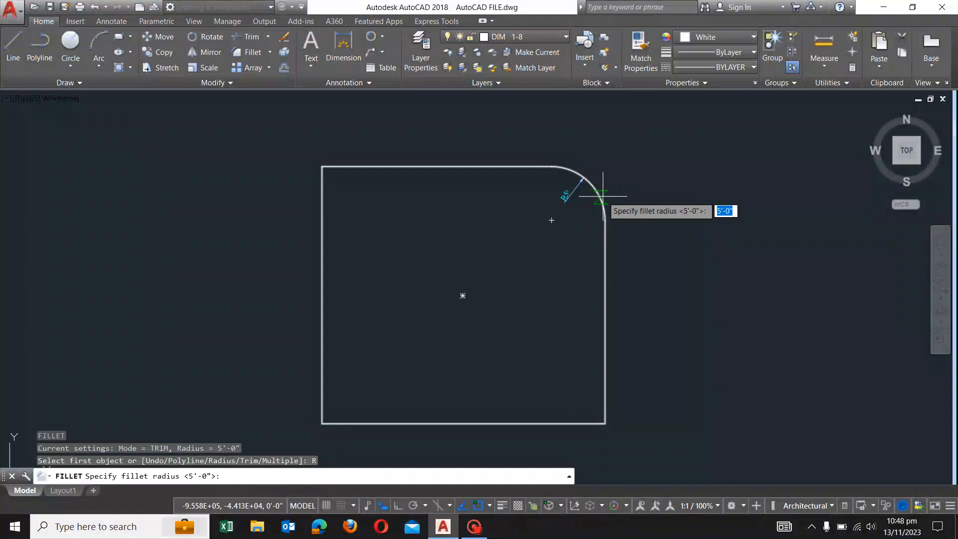
type("4'")
key("Return")
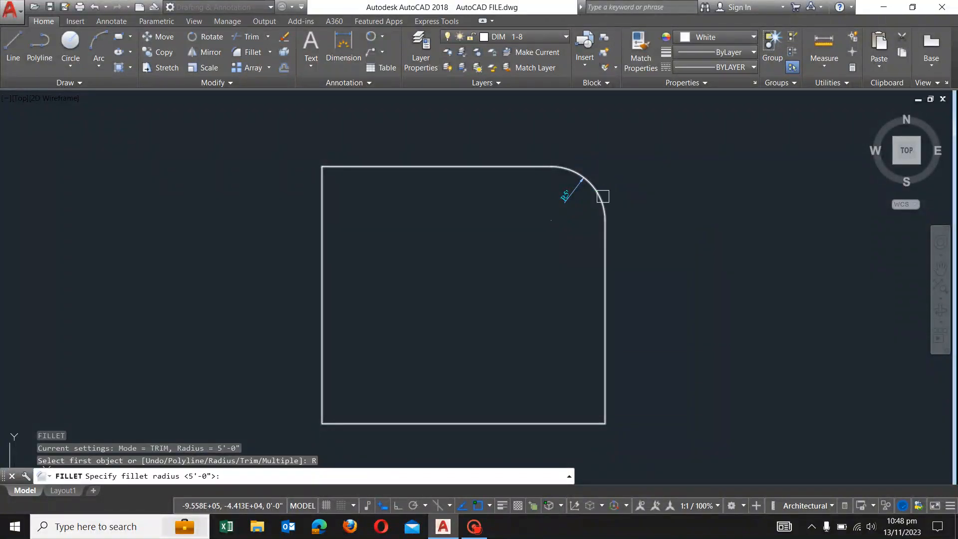
left_click(321, 230)
left_click(380, 172)
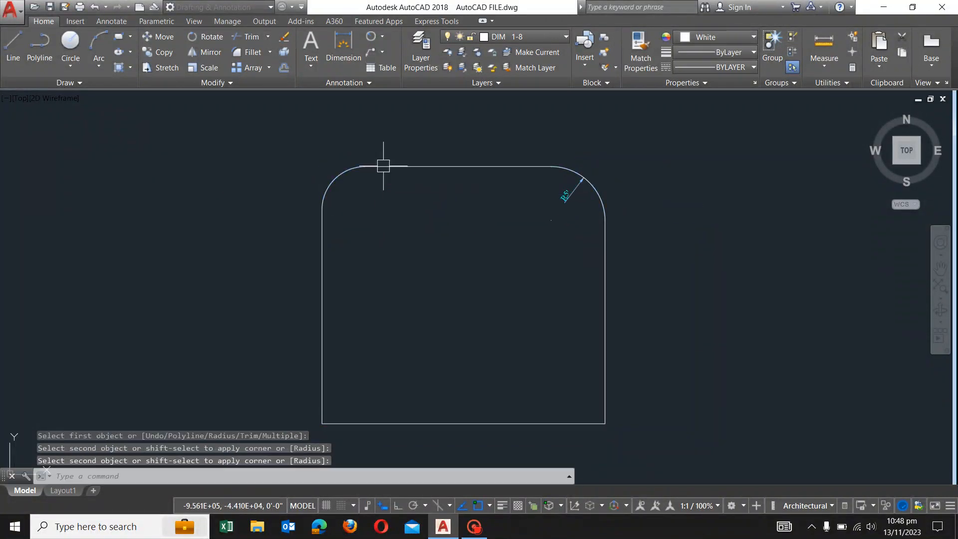
key("Return")
key("Escape")
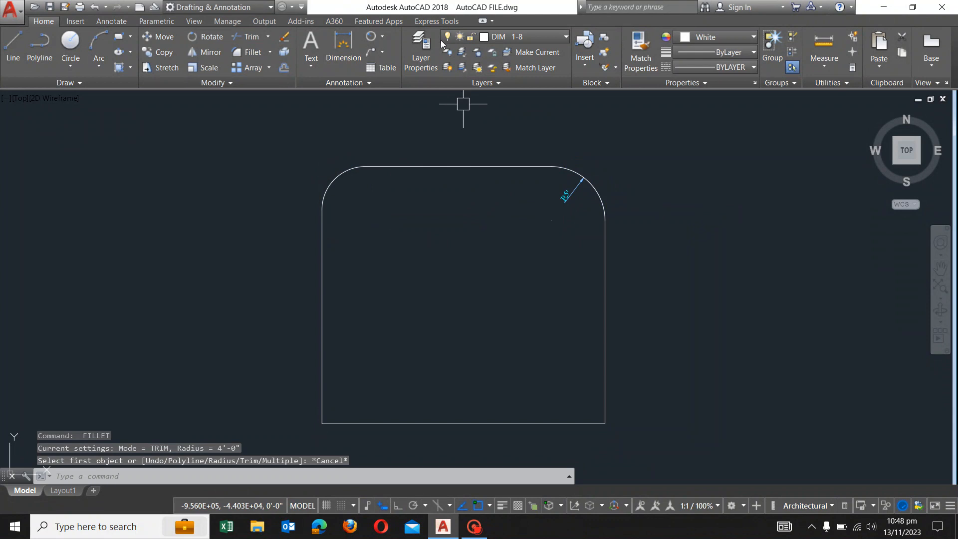
Add a radius dimension to the upper-left corner arc, placing its text inside the rectangle.
left_click(383, 37)
left_click(386, 160)
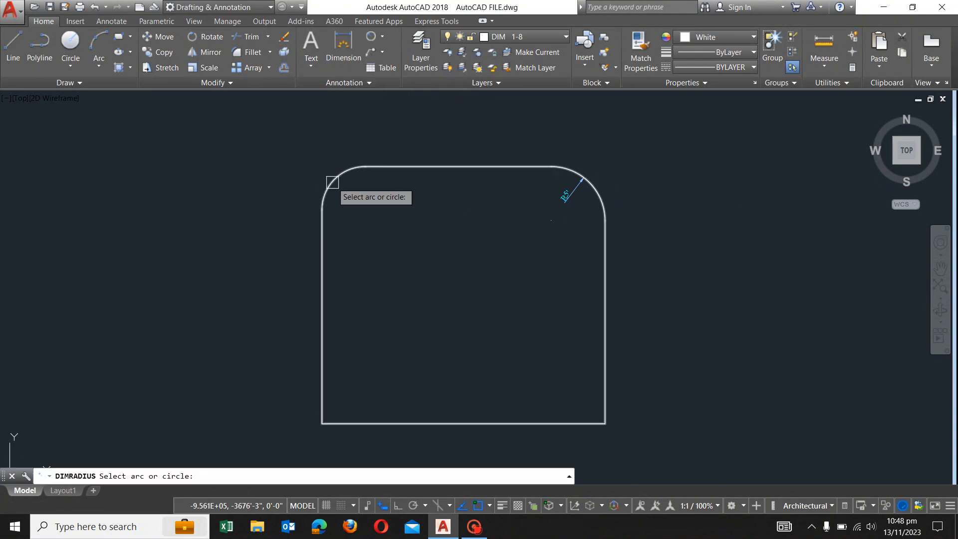
left_click(331, 183)
scroll(357, 197, "up", 4)
left_click(355, 193)
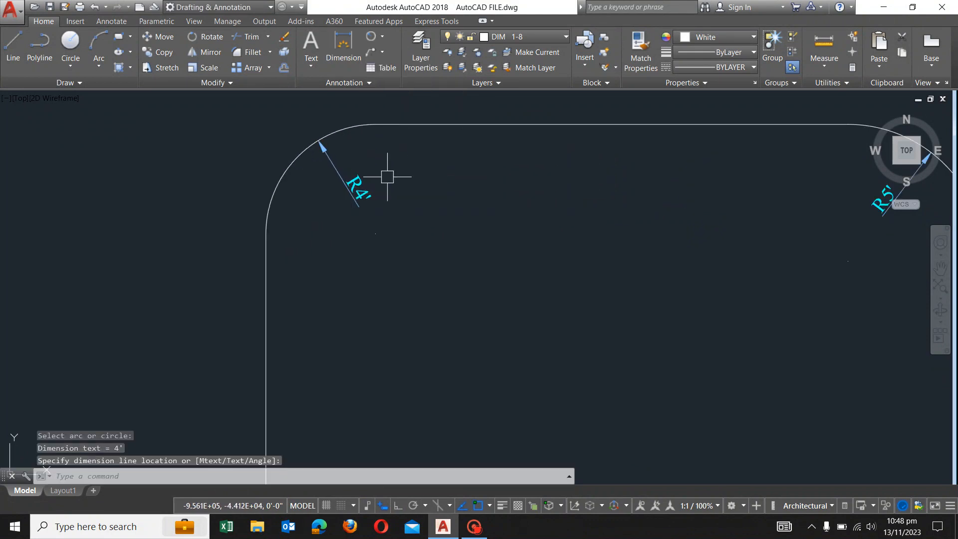
scroll(387, 174, "down", 4)
key("Escape")
key("Escape")
key("Escape")
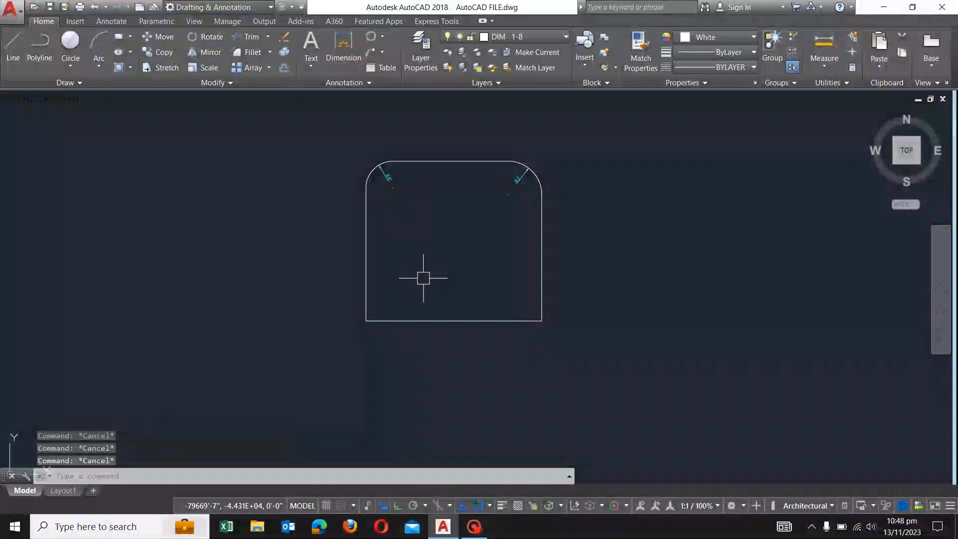
Fillet the rectangle's lower-left corner between the bottom and left edges with a 3' radius.
type("f")
key("Return")
type("r")
key("Return")
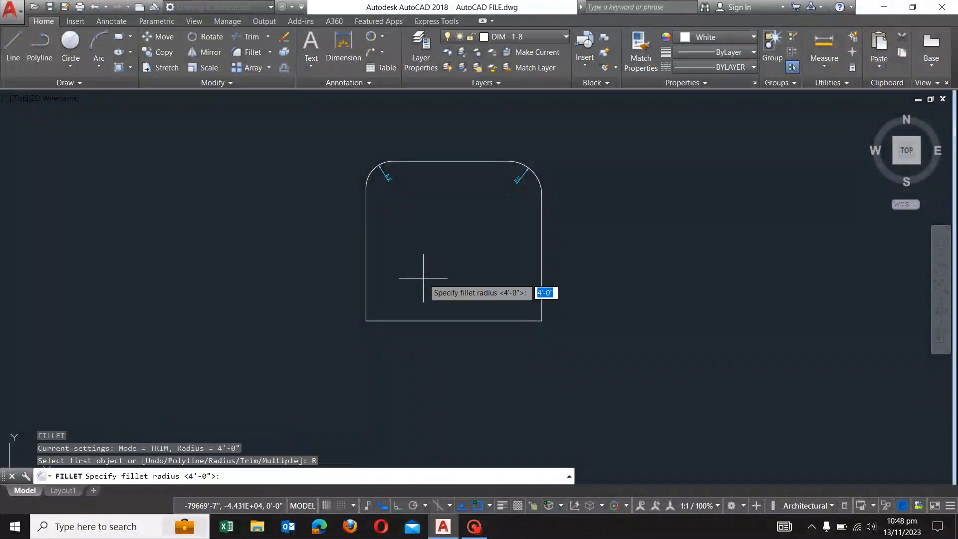
type("3'")
key("Return")
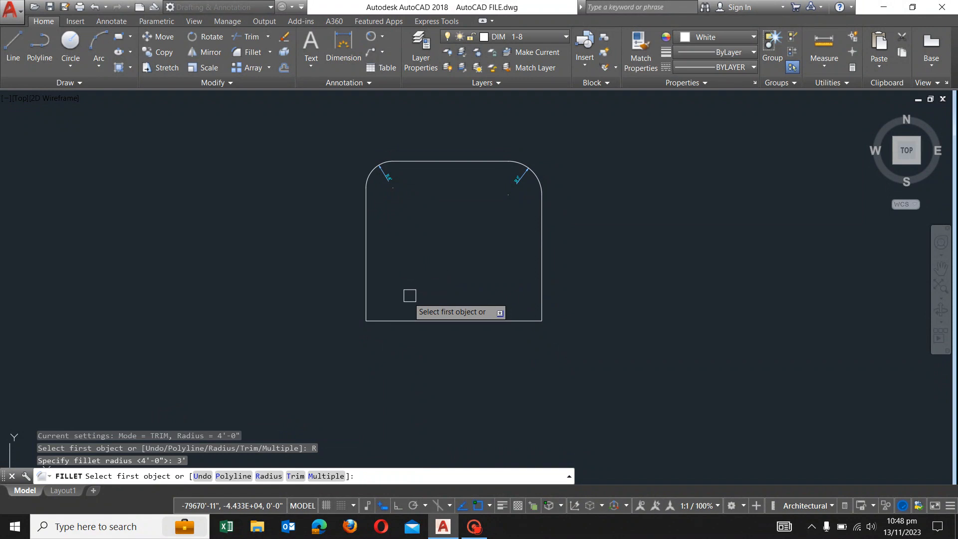
left_click(387, 317)
left_click(367, 295)
key("Return")
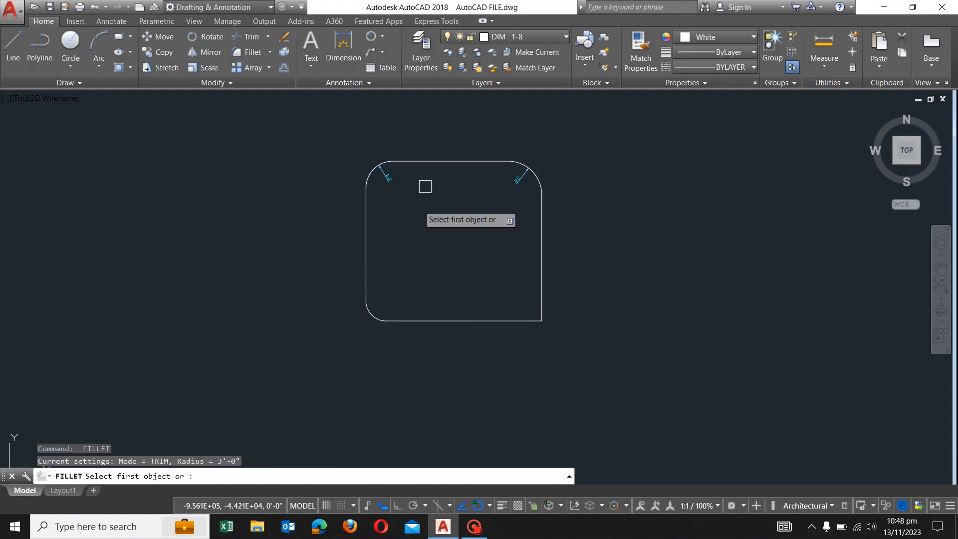
Add a radius dimension to the lower-left corner arc, placing its text inside the rectangle.
left_click(383, 38)
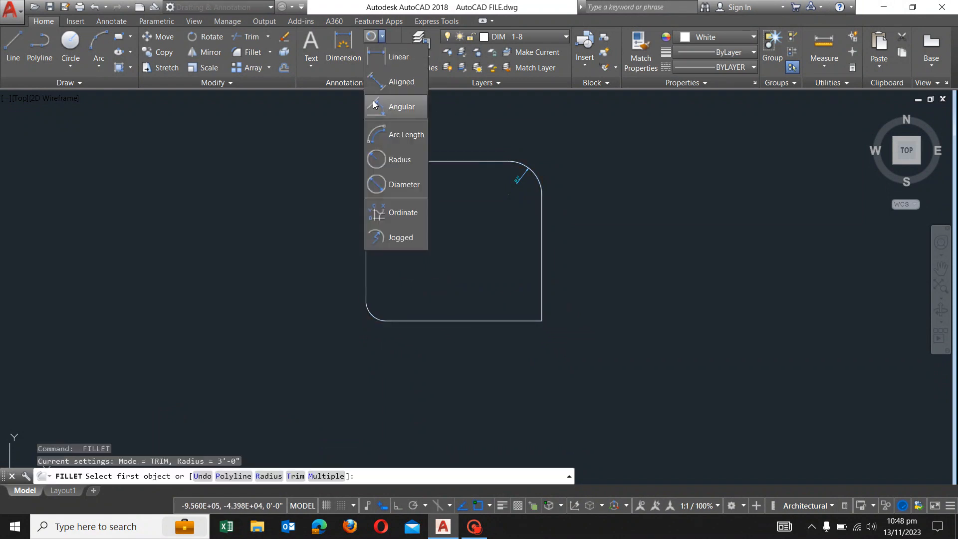
left_click(382, 165)
scroll(370, 289, "up", 4)
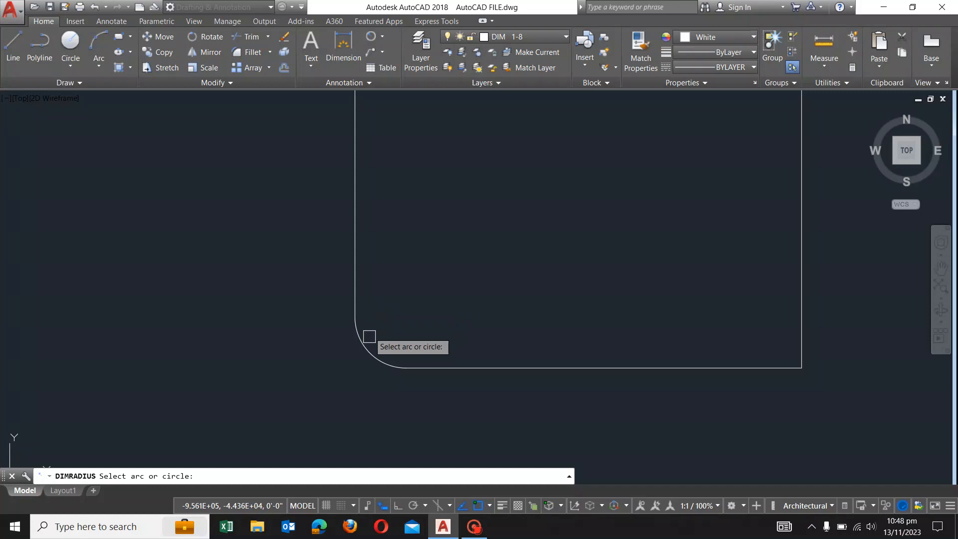
left_click(368, 336)
left_click(387, 326)
key("Escape")
scroll(384, 324, "down", 2)
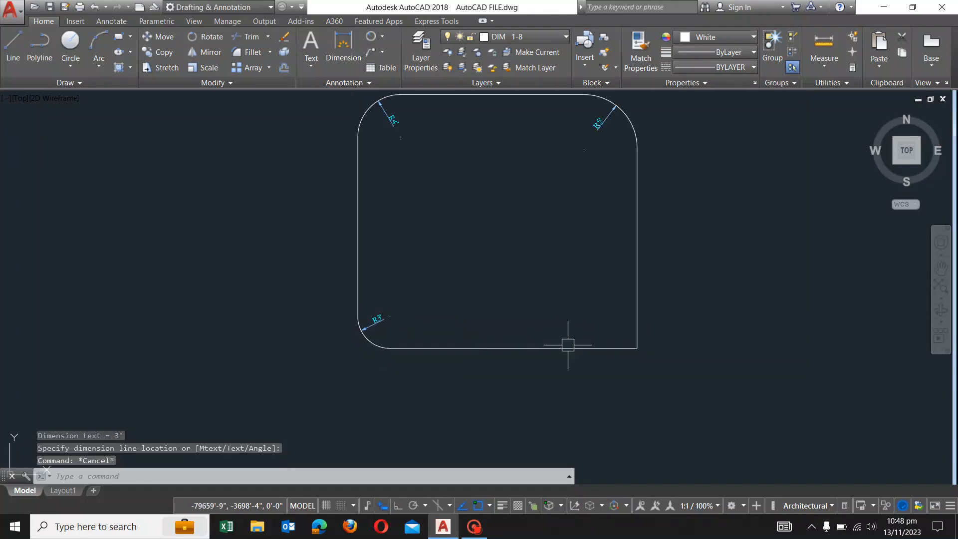
Fillet the rectangle's lower-right corner between the bottom and right edges with a 2' radius.
scroll(640, 357, "up", 4)
scroll(549, 352, "down", 2)
key("Escape")
key("Escape")
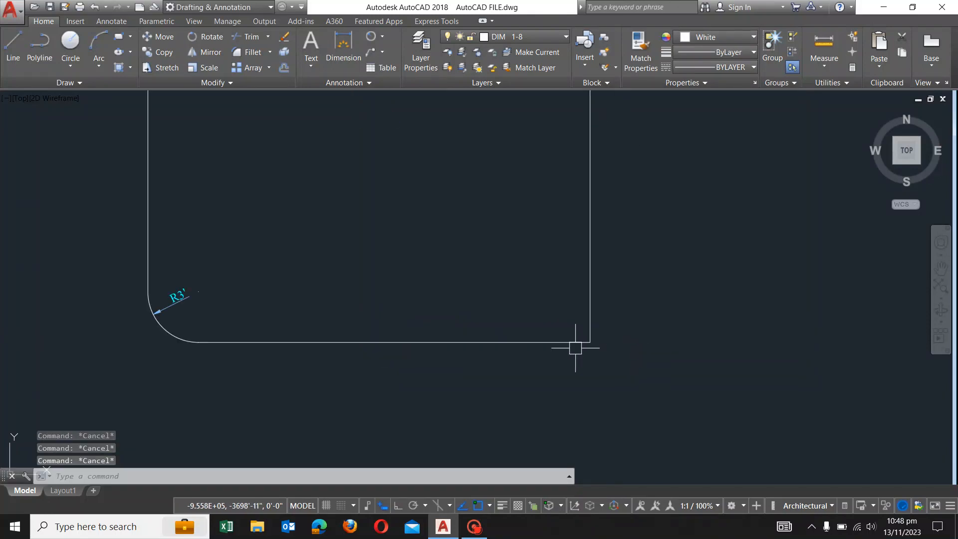
type("F")
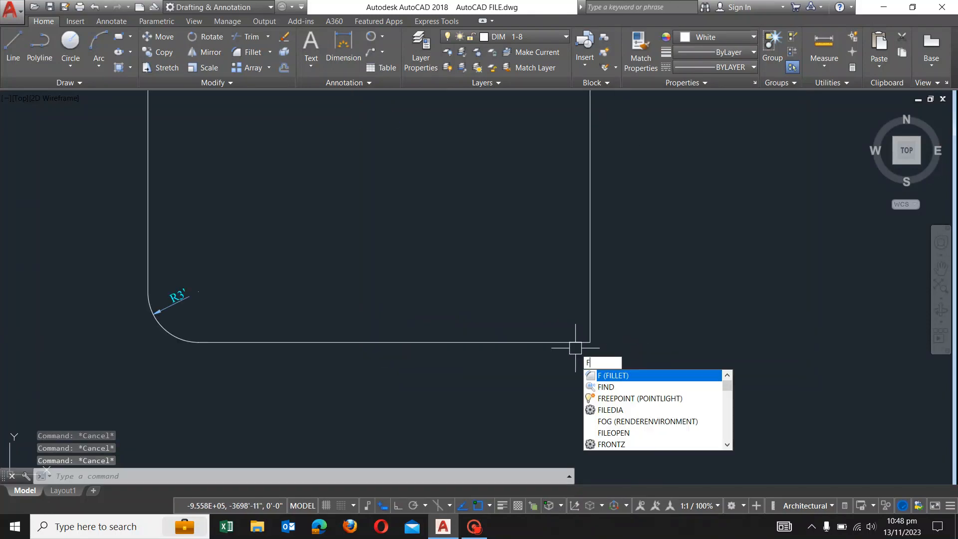
key("Return")
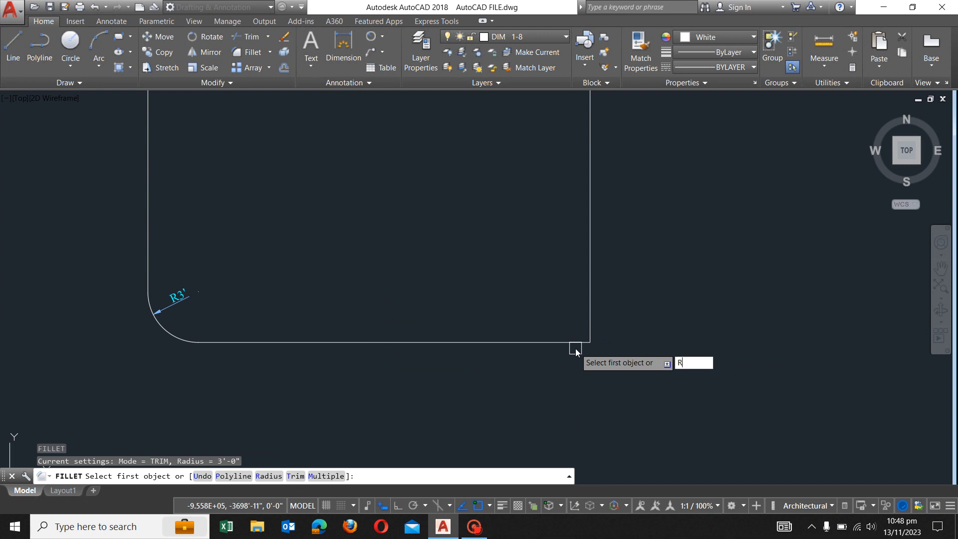
type("R")
key("Return")
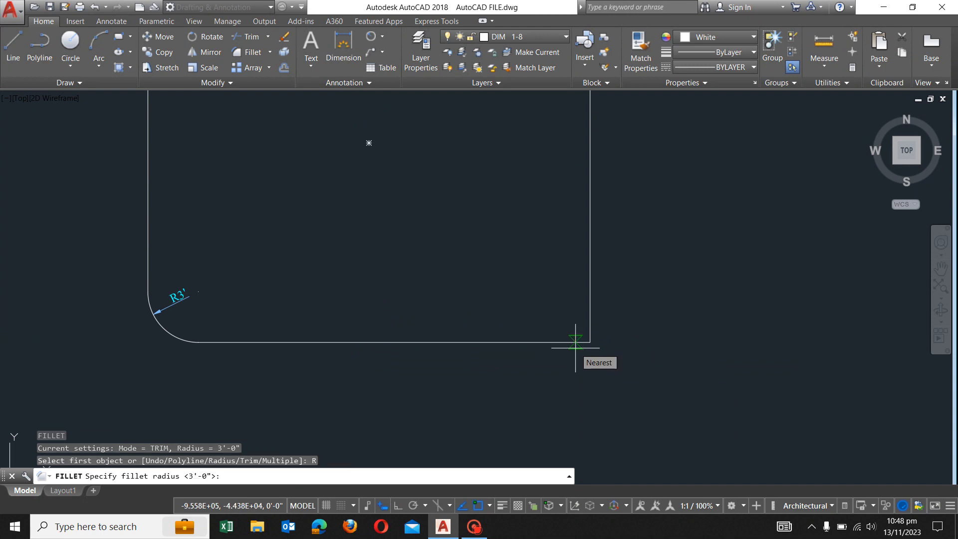
type("2")
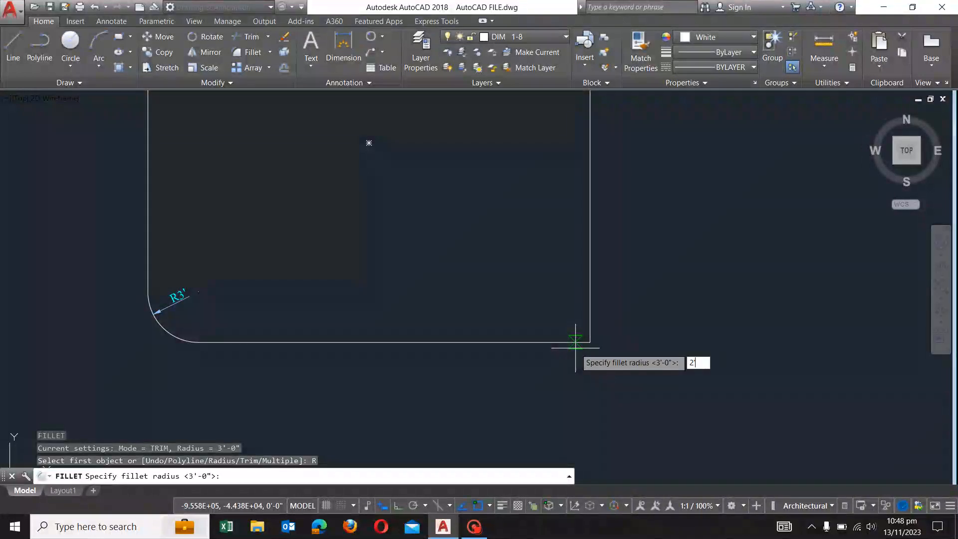
type("'")
key("Return")
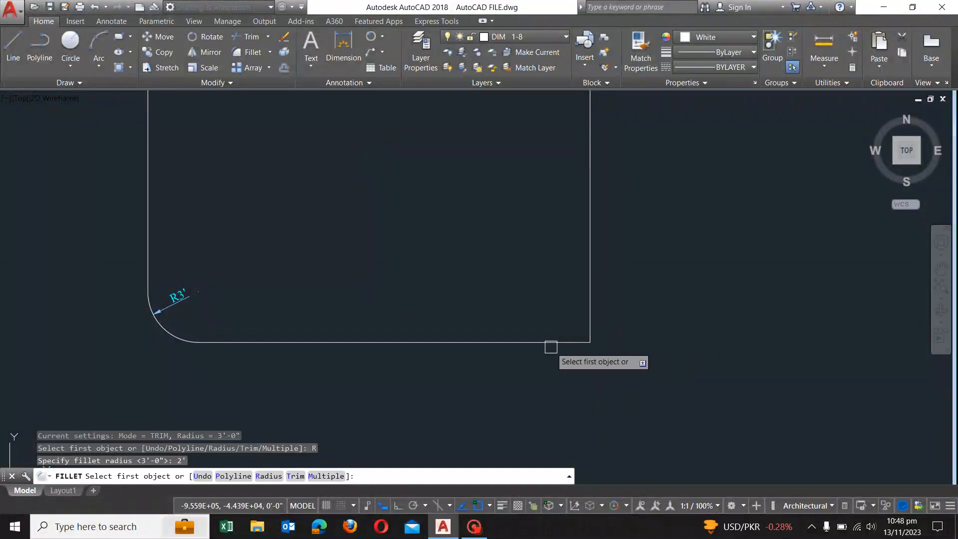
left_click(550, 342)
key("Escape")
key("Escape")
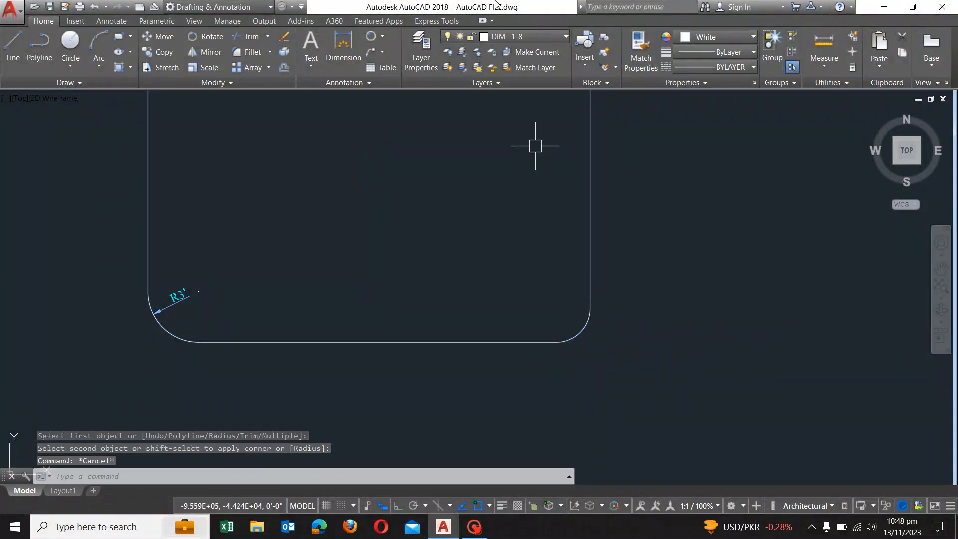
Add a radius dimension to the lower-right corner arc, placing its text inside the rectangle.
left_click(384, 38)
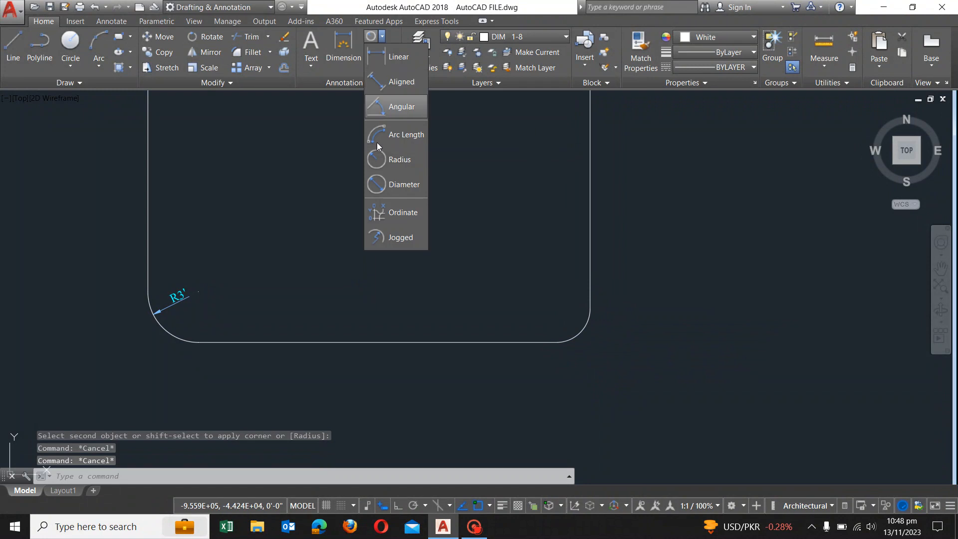
left_click(382, 165)
left_click(582, 335)
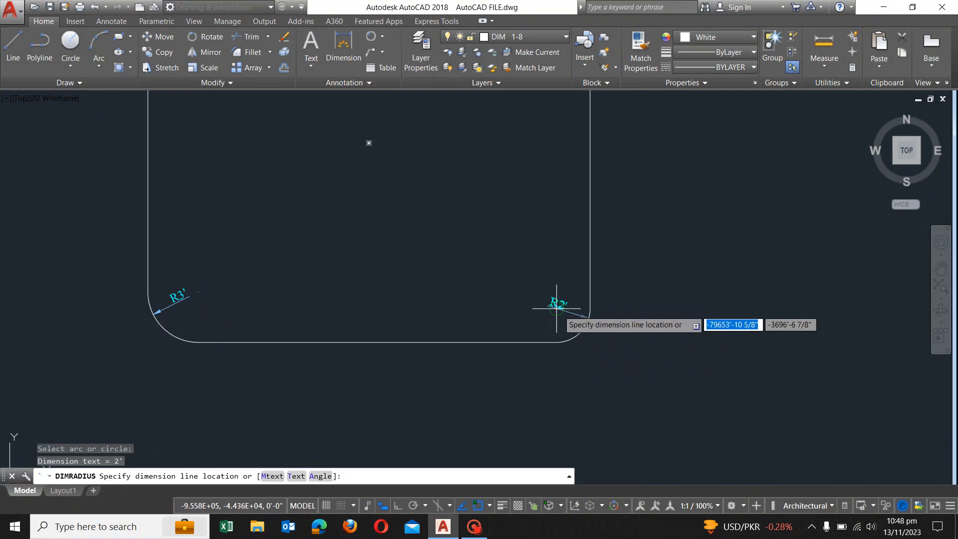
scroll(556, 299, "up", 4)
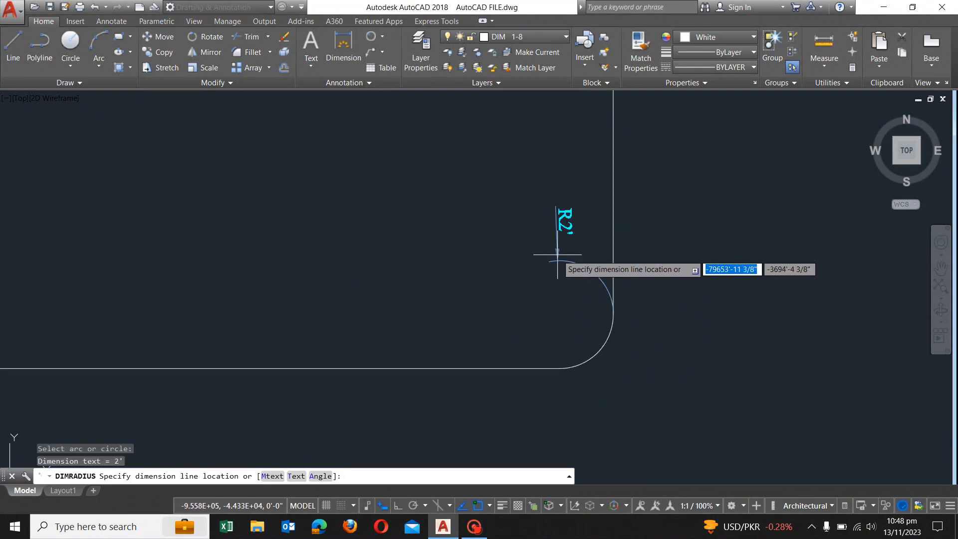
left_click(581, 344)
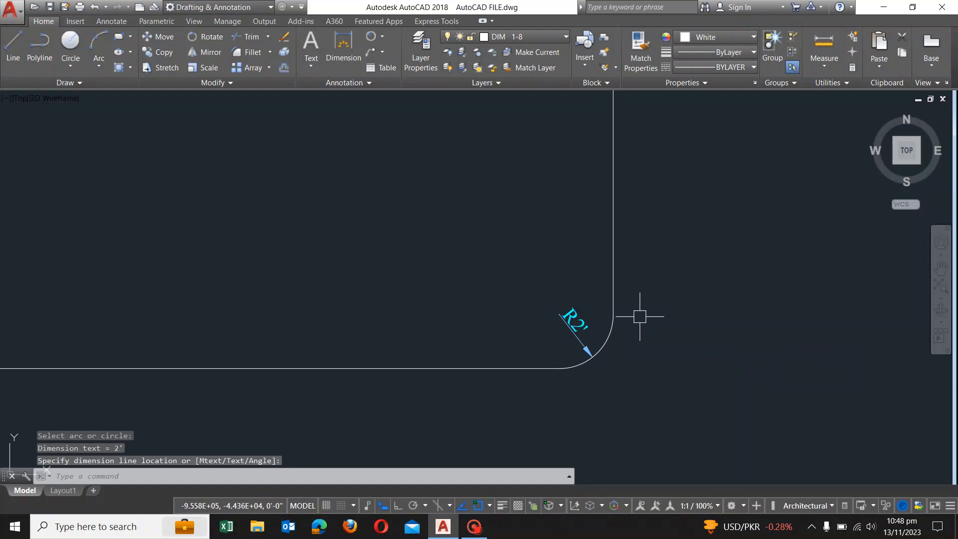
scroll(568, 336, "up", 3)
scroll(584, 337, "down", 9)
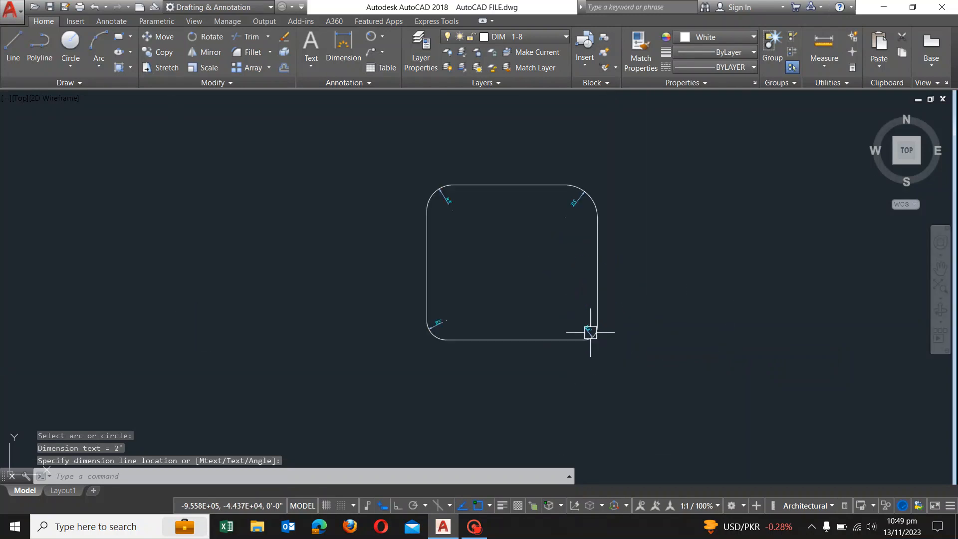
key("Escape")
key("Escape")
key("Escape")
Erase the radius dimensions at the rectangle's upper-right and upper-left corners.
type("e")
key("Return")
left_click(574, 204)
key("Return")
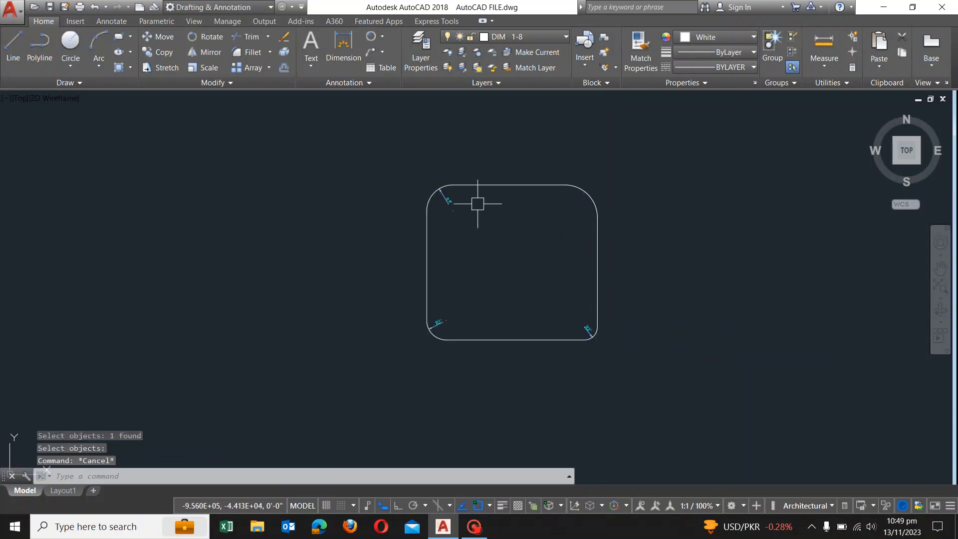
type("e")
key("Return")
left_click(447, 199)
key("Return")
Erase the radius dimension at the rectangle's lower-left corner.
type("e")
key("Return")
left_click(444, 320)
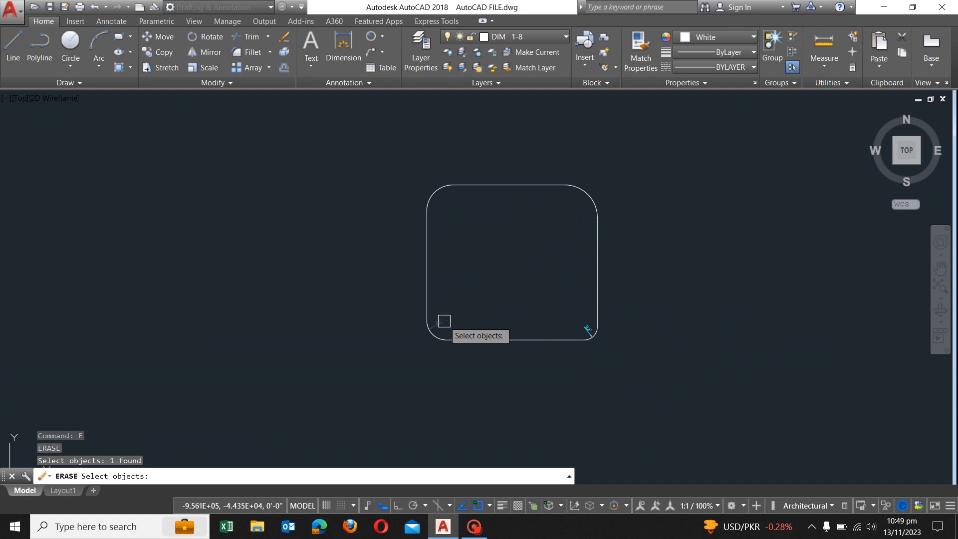
type("e")
key("Return")
left_click(582, 326)
type("e")
key("Return")
left_click(451, 320)
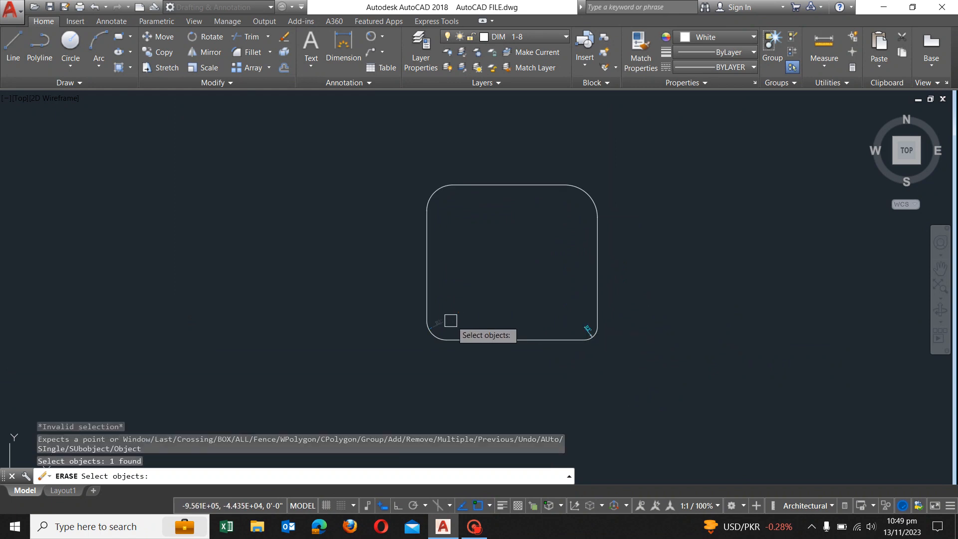
key("Return")
key("Escape")
Set the fillet radius to 0 and restore the rectangle's upper-right corner between the right and top edges to a sharp corner.
type("f")
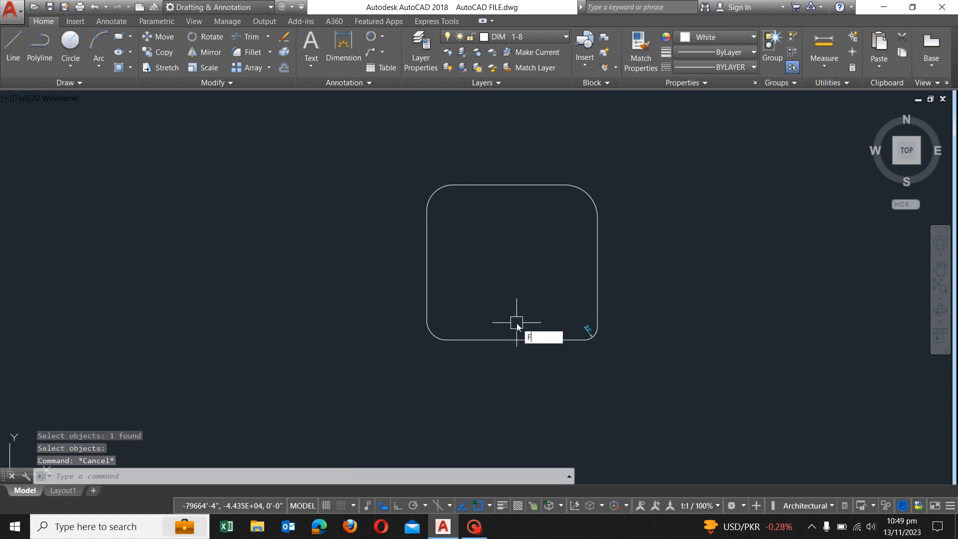
key("Return")
type("R")
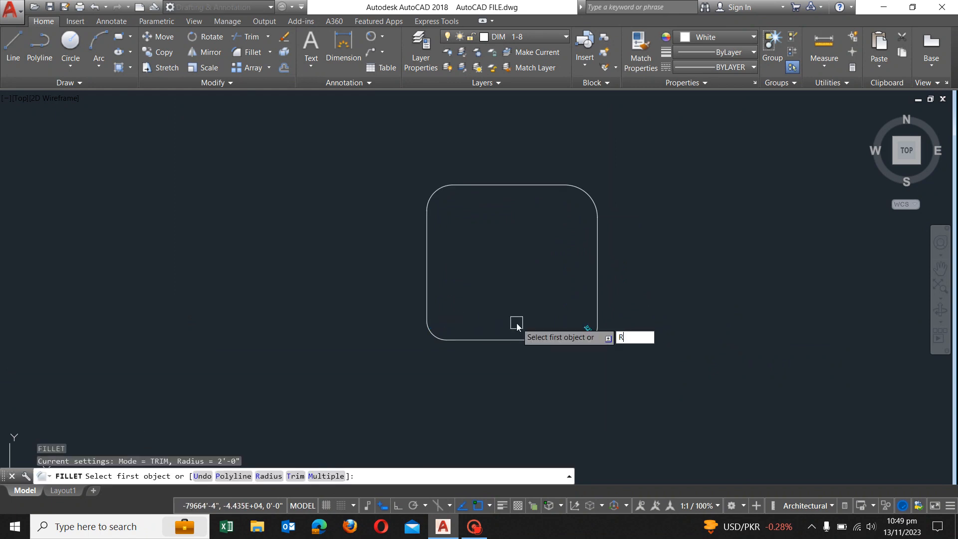
key("Return")
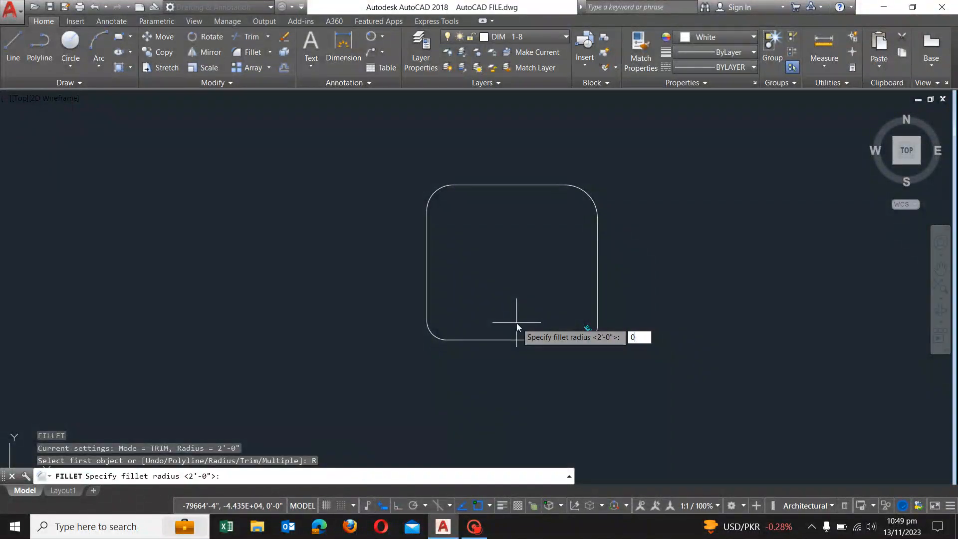
key("Return")
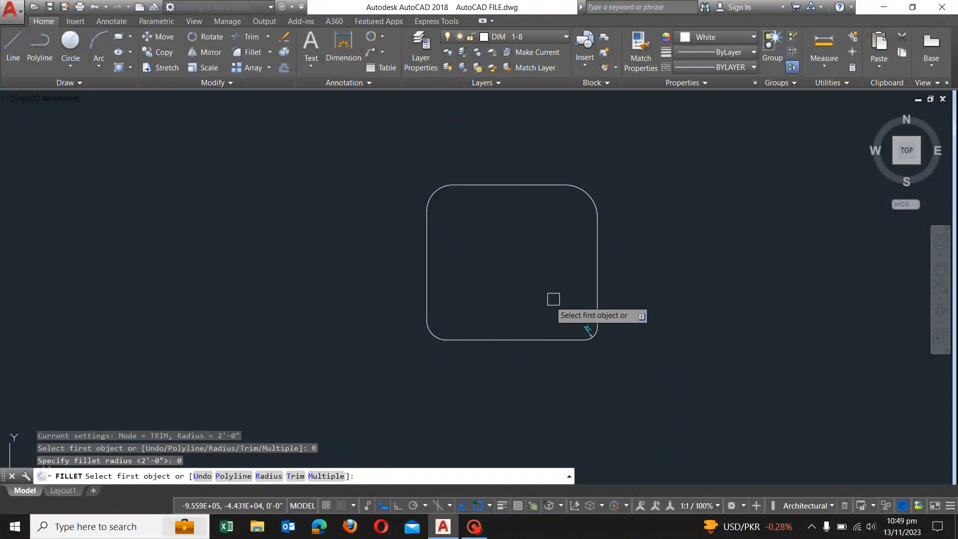
left_click(597, 247)
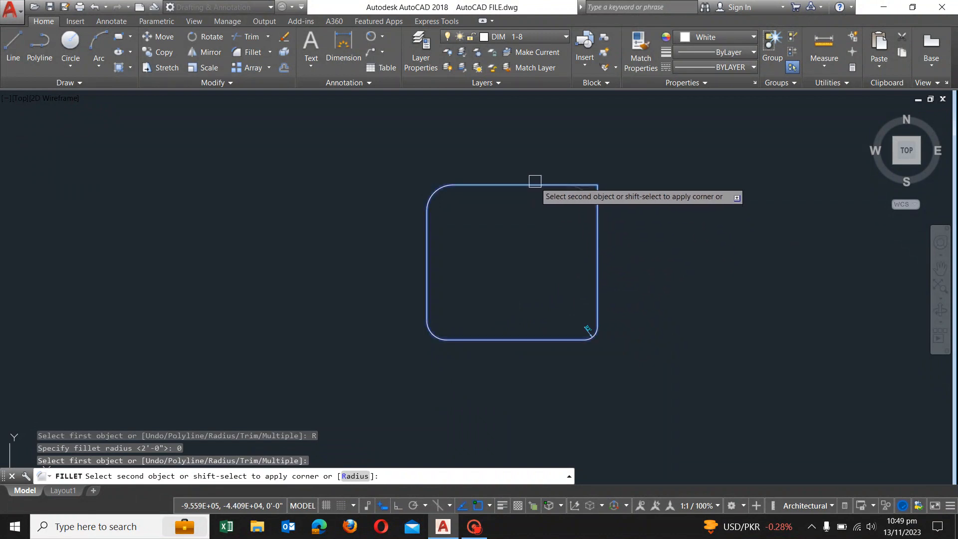
left_click(534, 184)
Fillet the rectangle's upper-left and lower-left corners with radius 0 to make them sharp again.
key("Return")
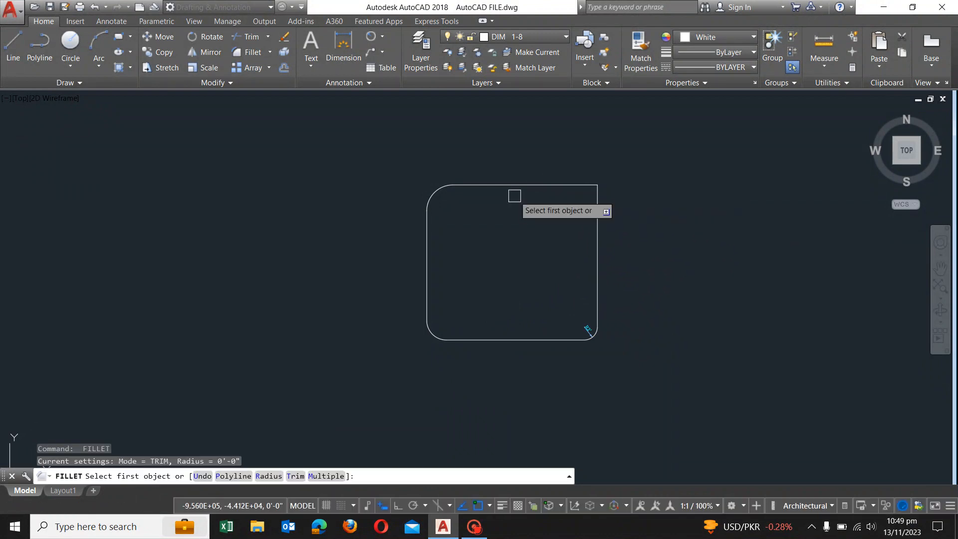
left_click(490, 185)
left_click(426, 269)
key("Return")
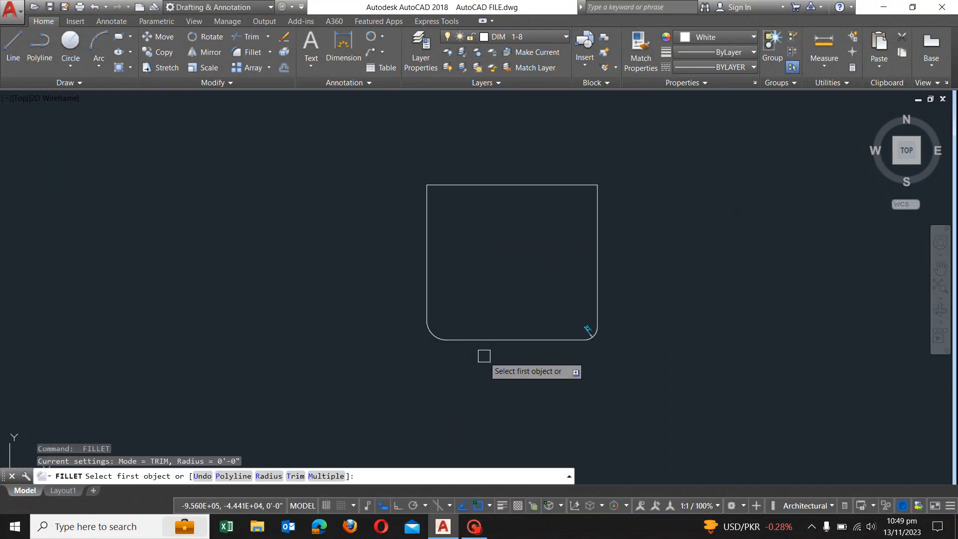
left_click(483, 340)
left_click(426, 277)
Fillet the rectangle's lower-right corner between the bottom and right edges with radius 0 to square it.
key("Return")
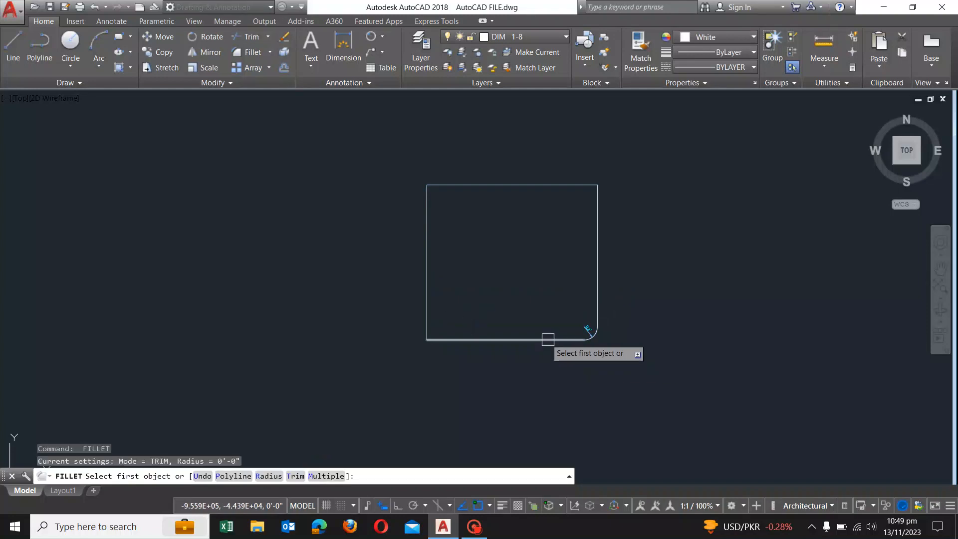
left_click(549, 340)
left_click(601, 291)
key("Return")
key("Escape")
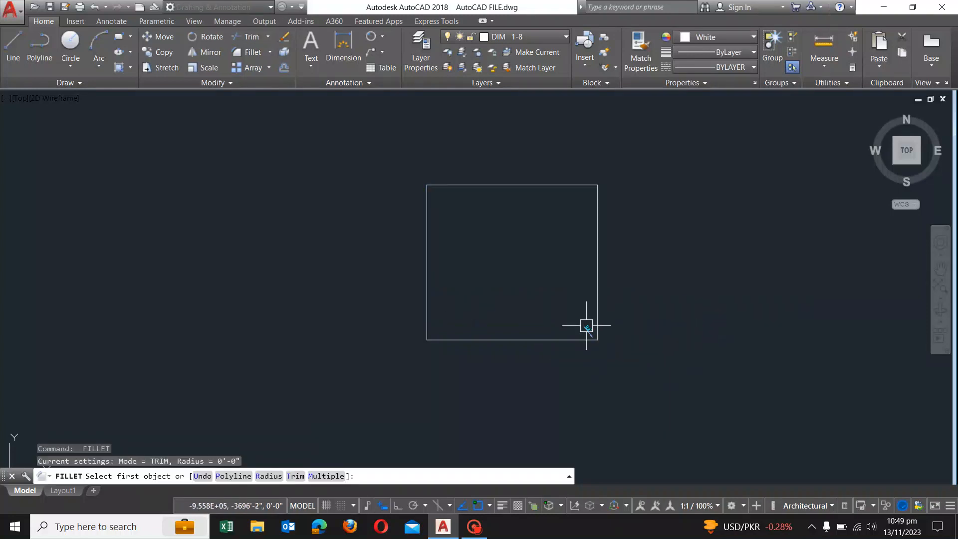
Erase the remaining radius dimension at the rectangle's lower-right corner.
type("e")
key("Return")
left_click(584, 327)
key("Return")
key("Escape")
Zoom in on the whole rectangle with a zoom window around it.
type("z")
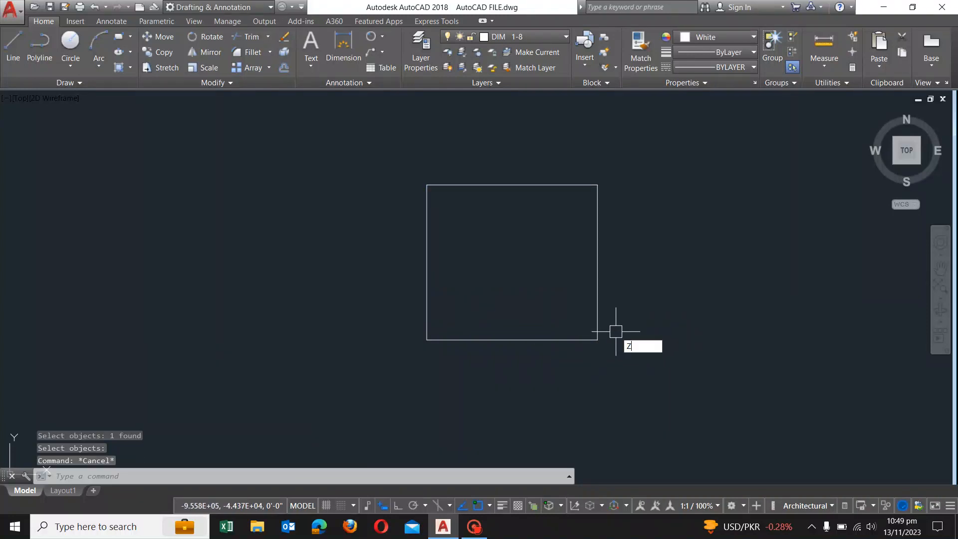
key("Return")
left_click(393, 150)
left_click(649, 394)
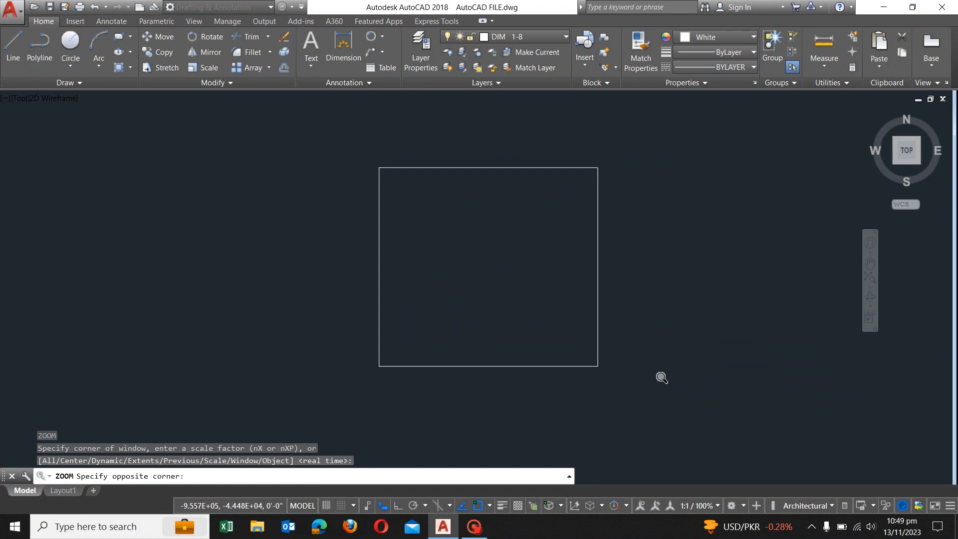
key("Escape")
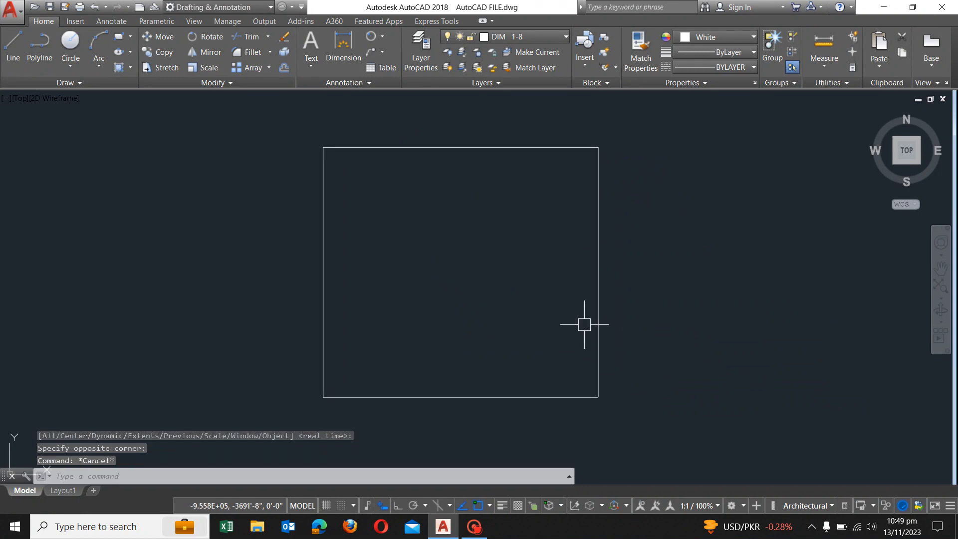